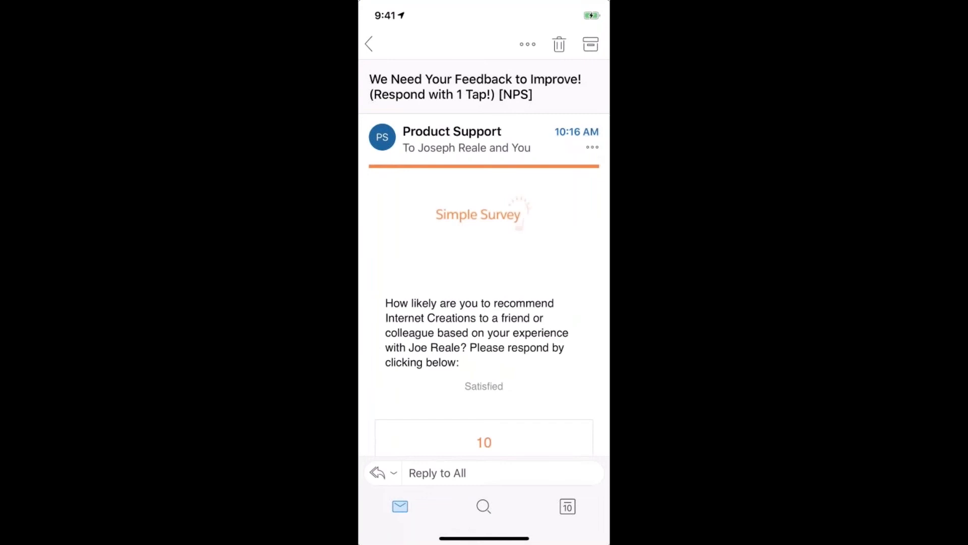
Step: Rate 9 from the Outlook NPS email, opening the survey's thank-you page
scroll(484, 252, down, 6)
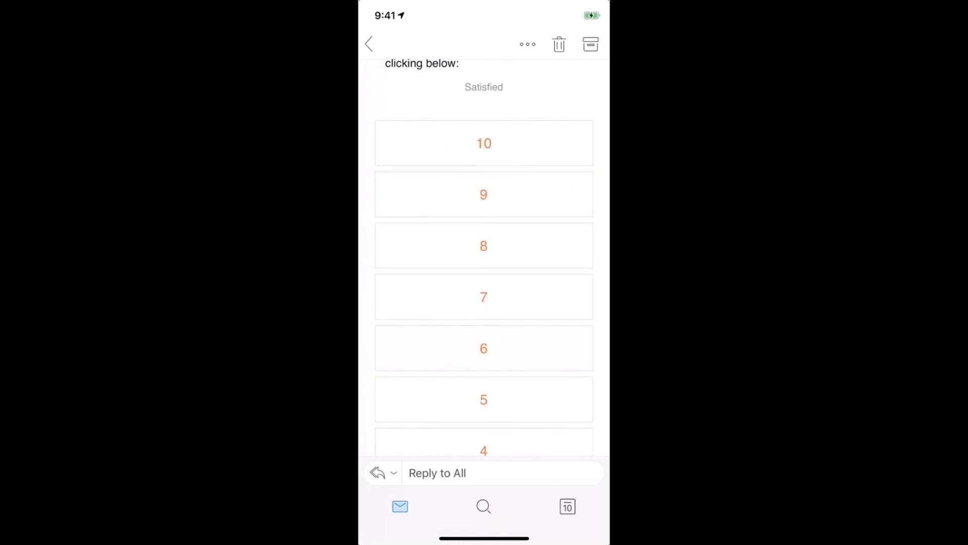
scroll(484, 257, down, 4)
scroll(484, 257, down, 3)
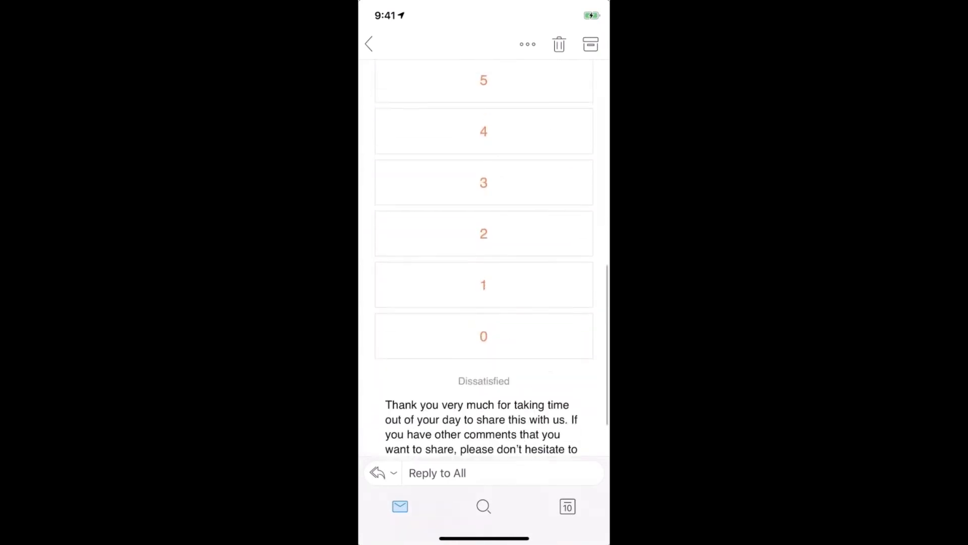
scroll(484, 257, up, 7)
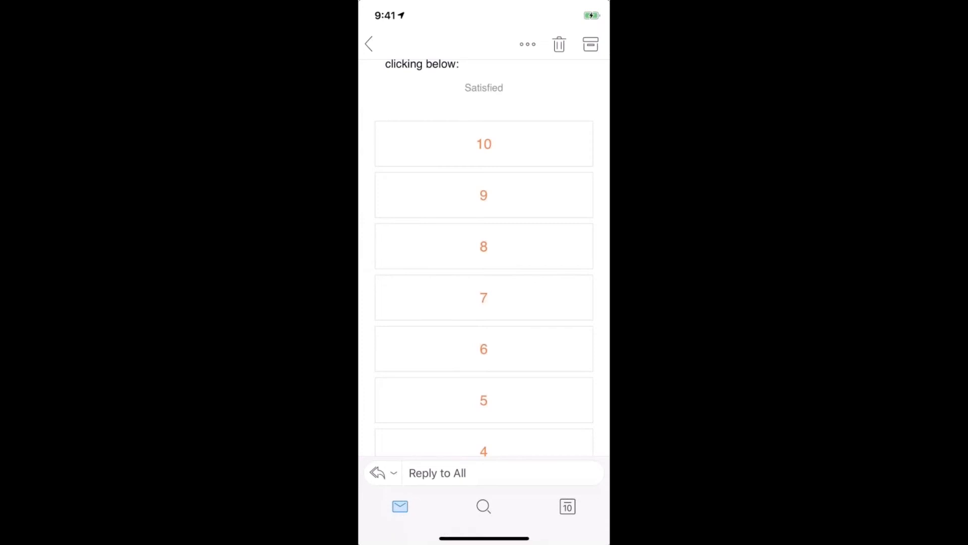
click(484, 195)
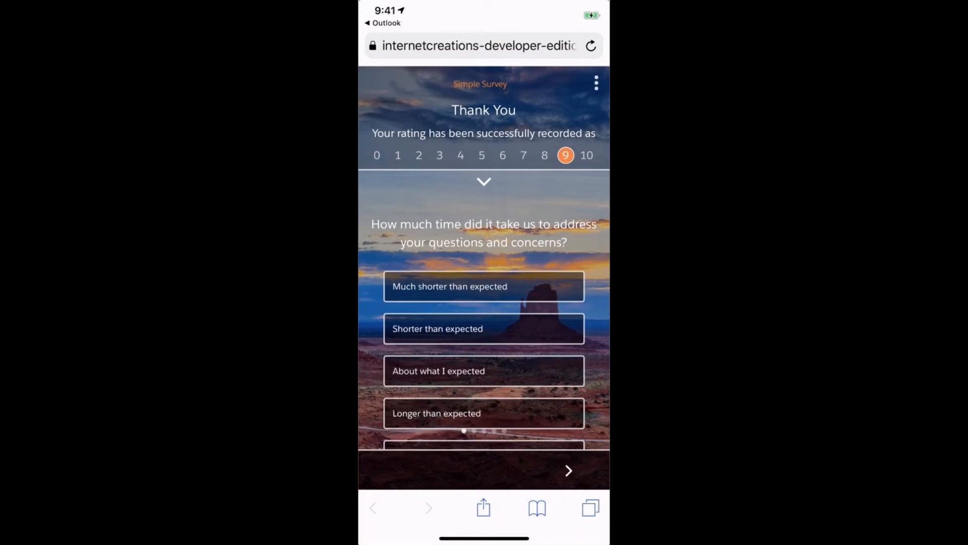
Step: Answer the response-time question with 'Shorter than expected'
click(524, 156)
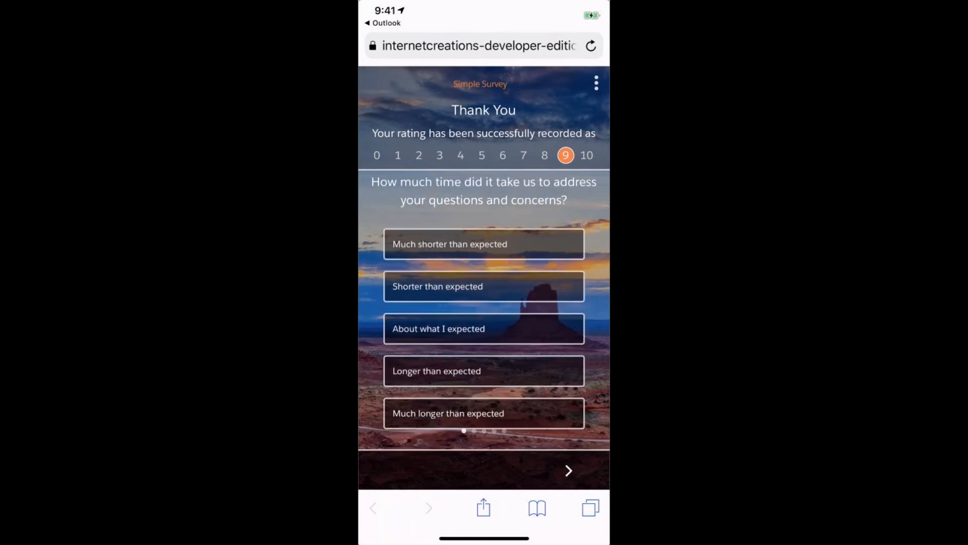
scroll(484, 310, up, 1)
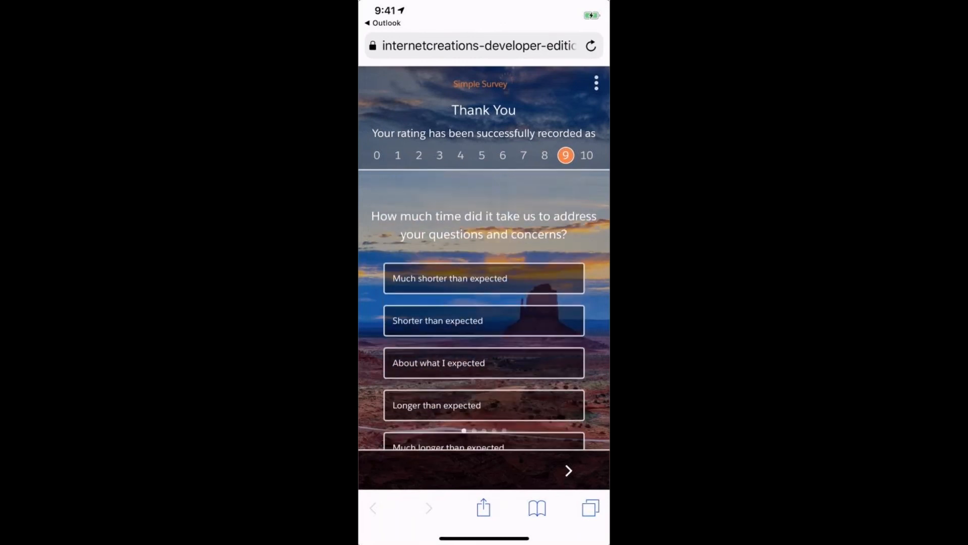
click(484, 319)
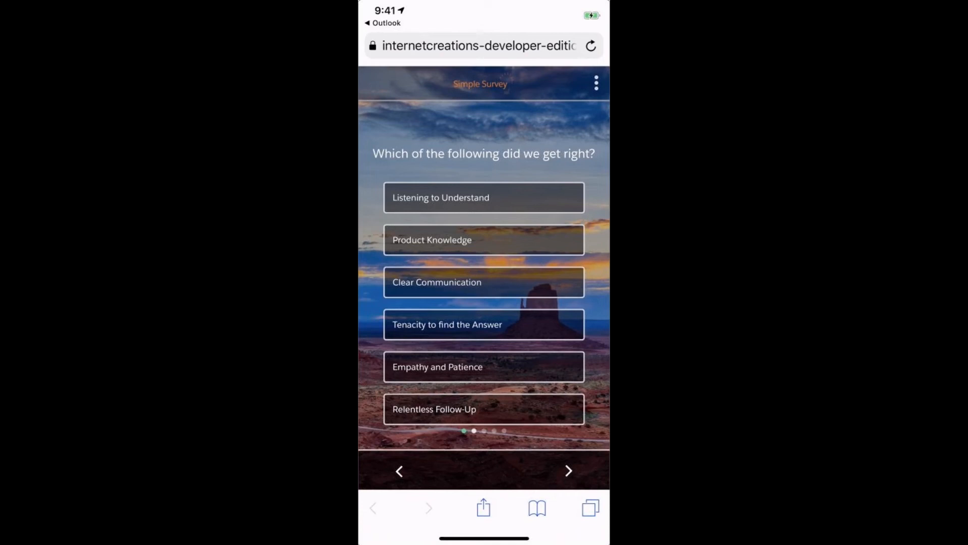
Step: Select Product Knowledge, Tenacity to find the Answer and Relentless Follow-Up, then continue
click(484, 240)
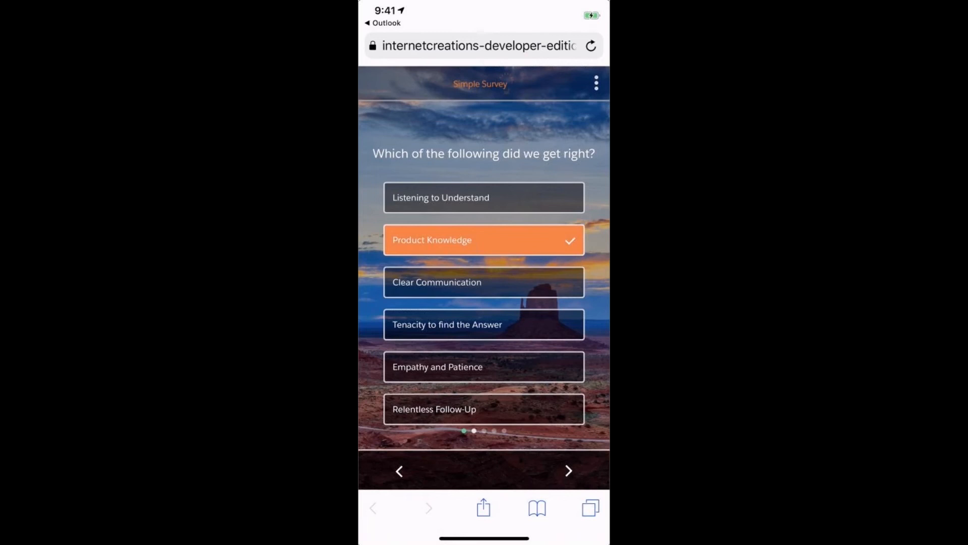
click(483, 324)
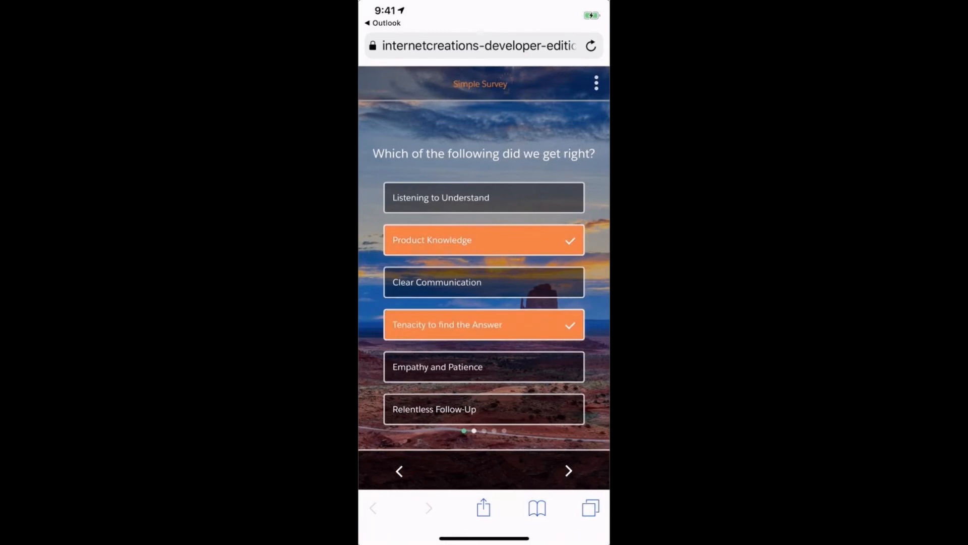
click(484, 409)
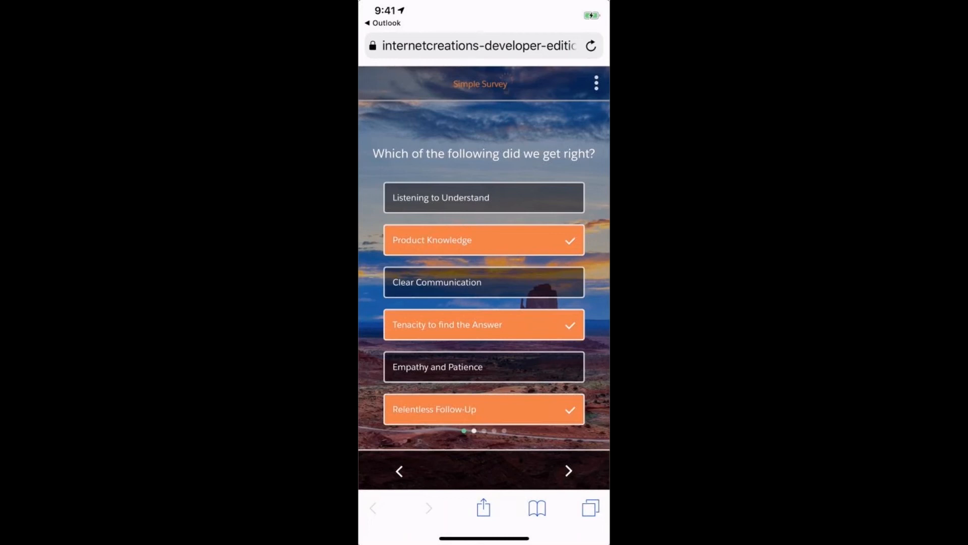
click(569, 470)
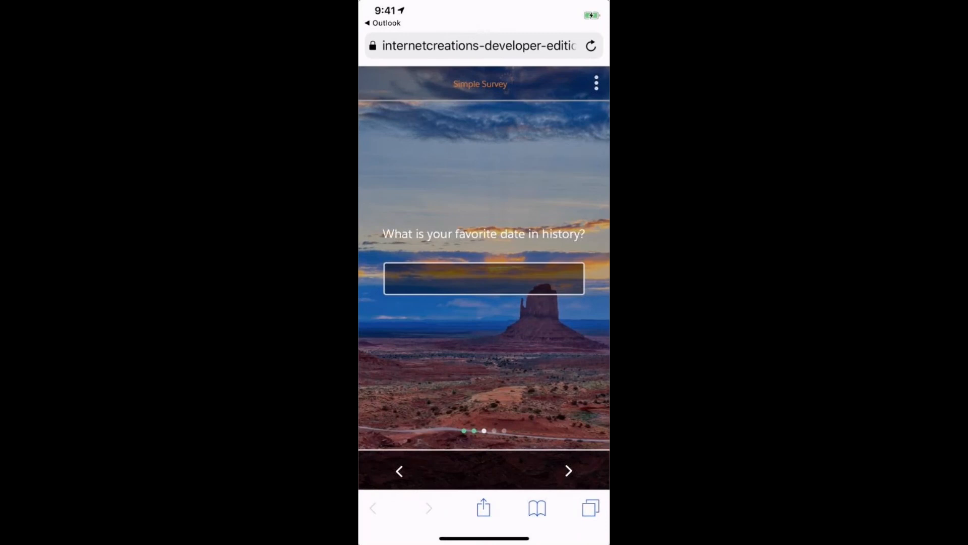
Step: Enter Sep 10, 2019 as the favorite date in history and continue
click(484, 278)
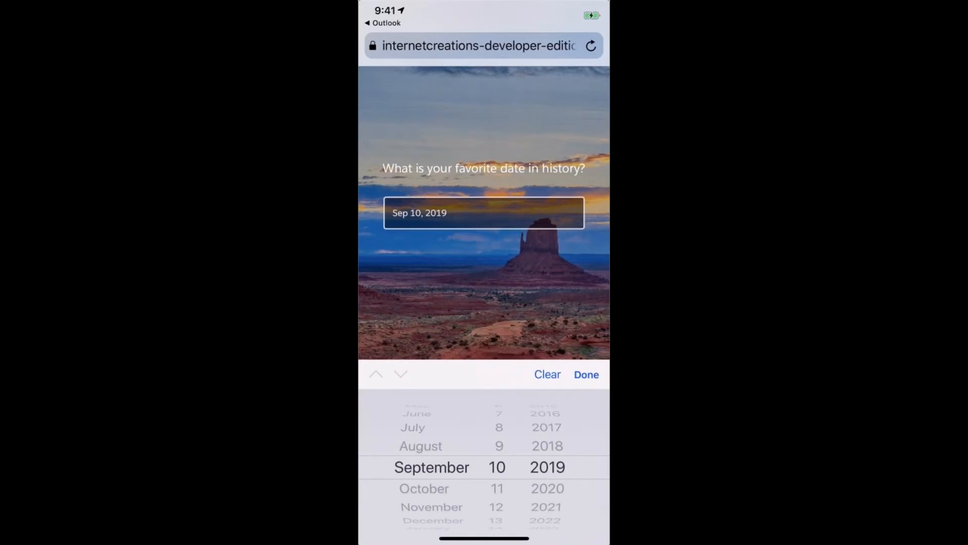
click(586, 374)
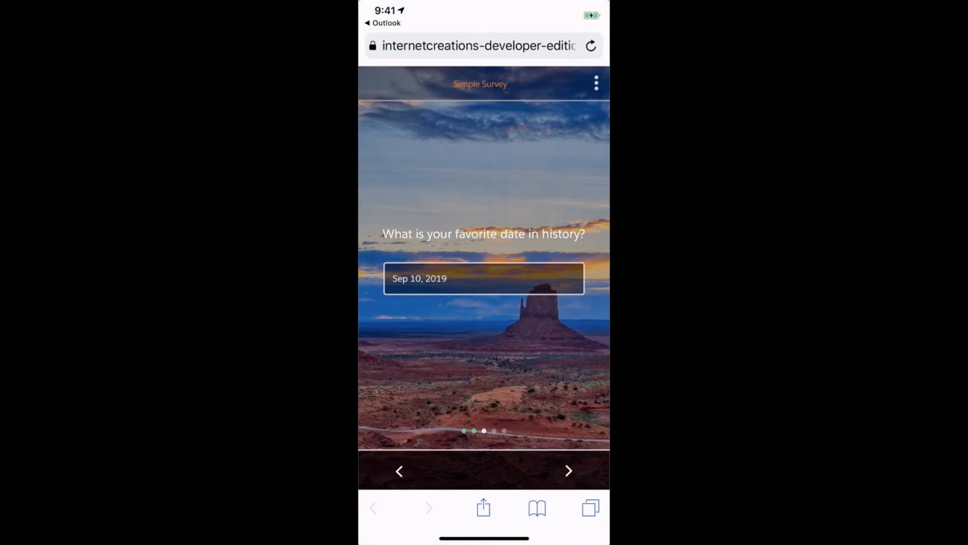
click(569, 470)
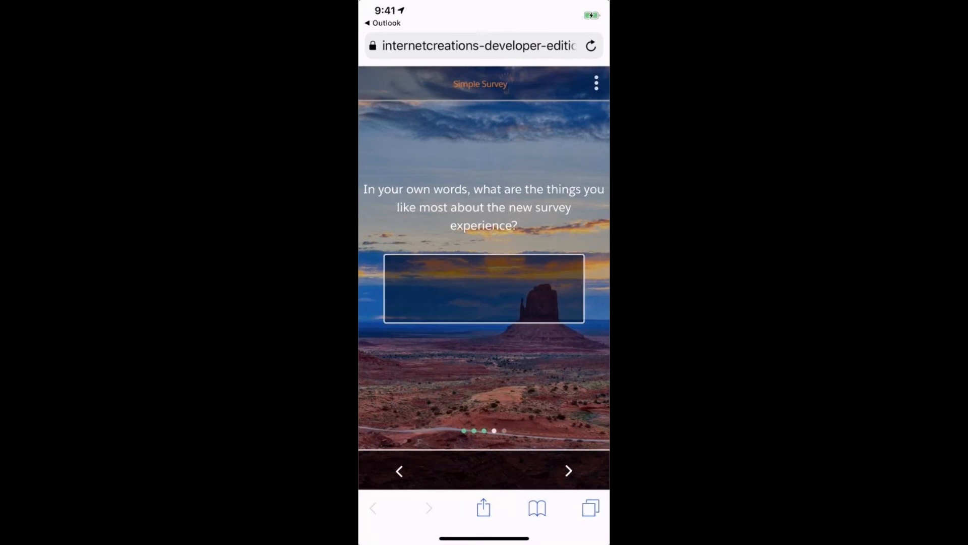
Step: Dictate 'I love that I can use Siri to enter my response.' as the open answer
click(484, 288)
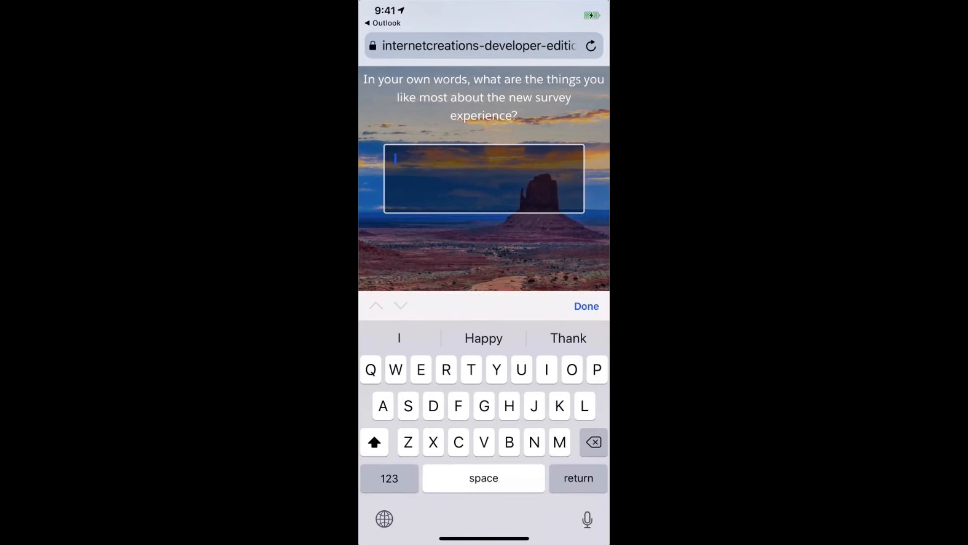
click(587, 519)
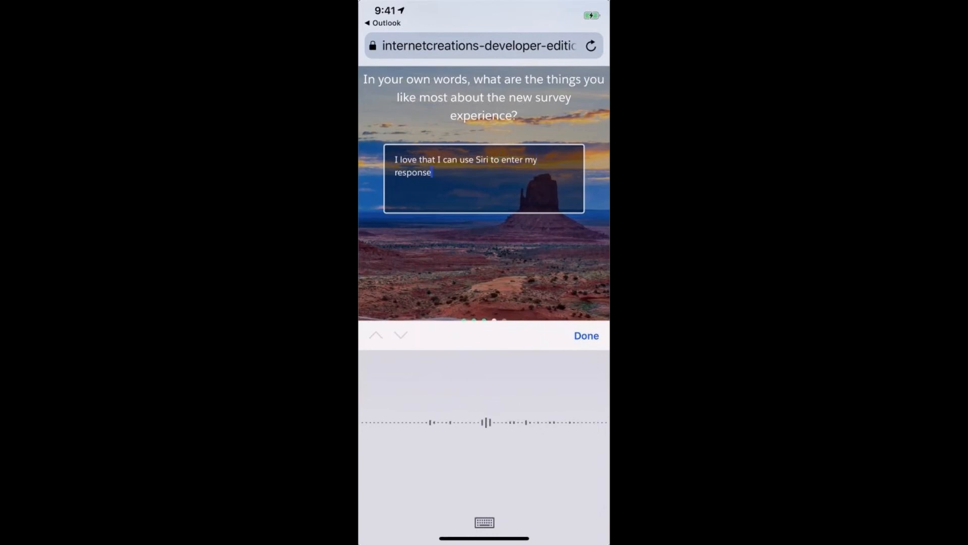
click(587, 336)
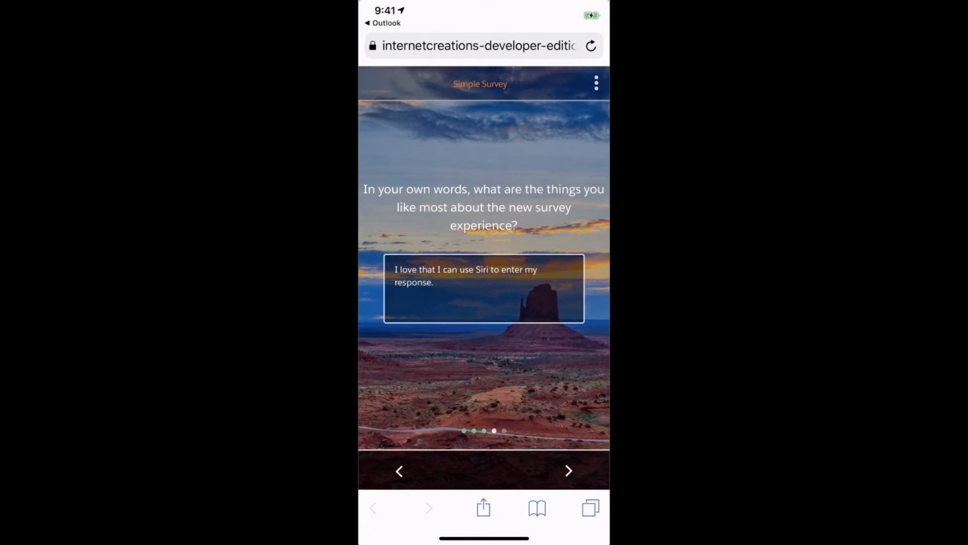
click(569, 470)
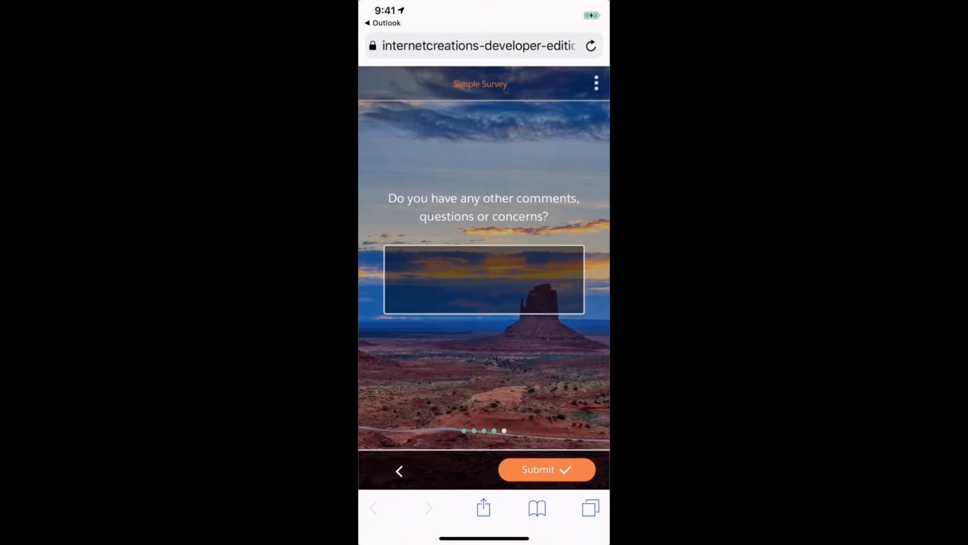
Step: Dictate a comment asking when the new version reaches the app exchange, then submit
click(484, 279)
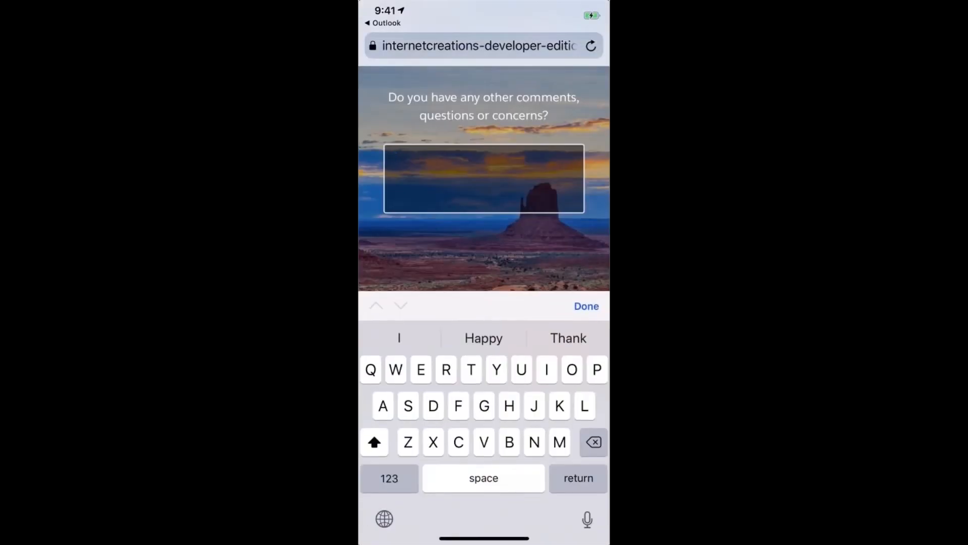
click(587, 519)
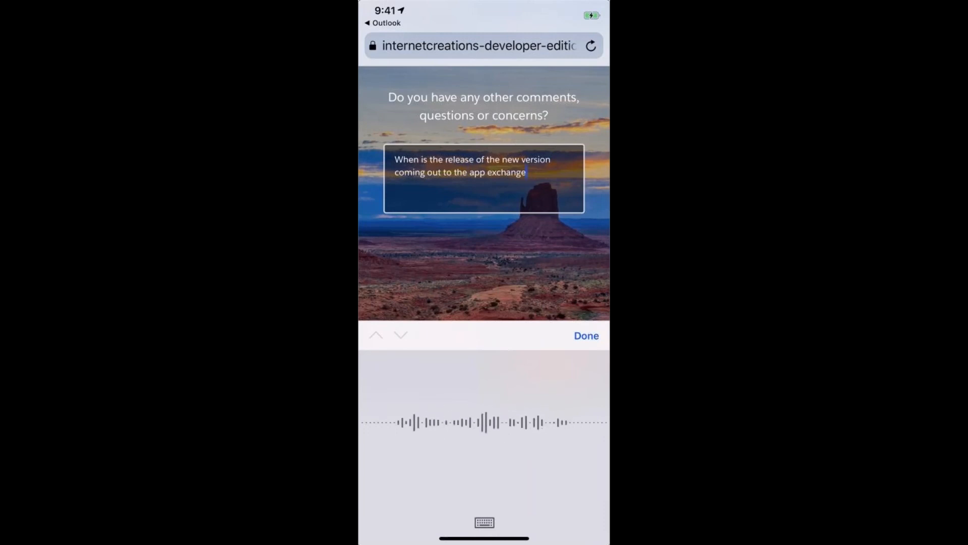
click(586, 336)
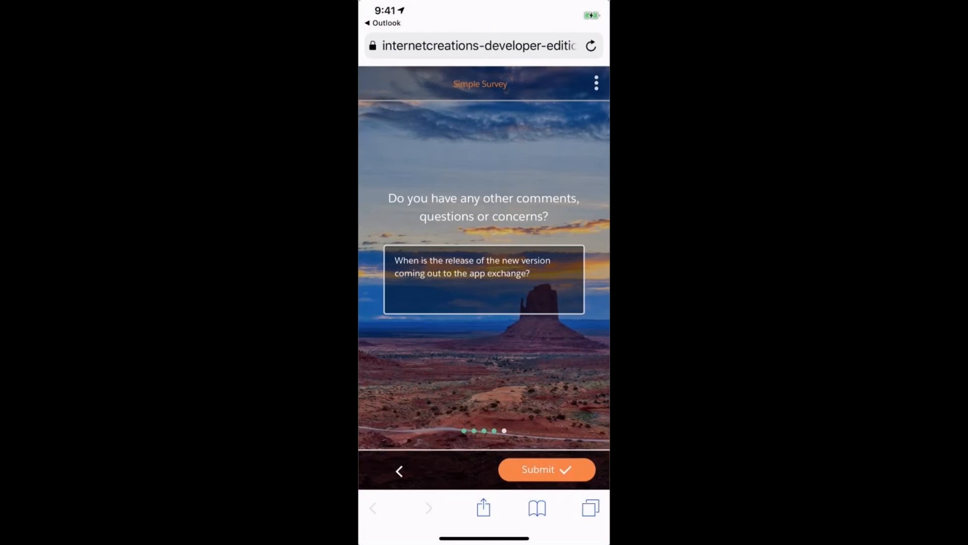
click(547, 469)
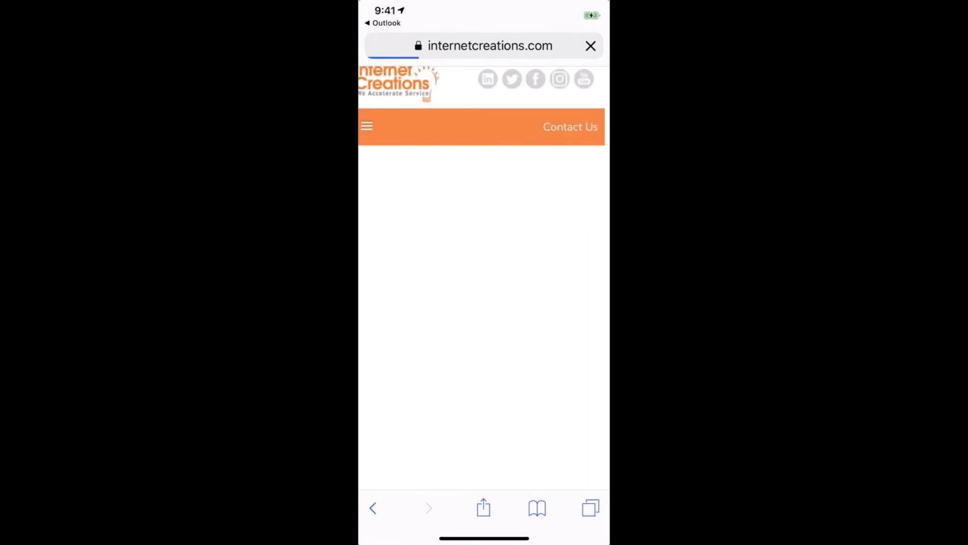
Step: Scroll the loaded internetcreations.com homepage down and back up
scroll(485, 277, up, 2)
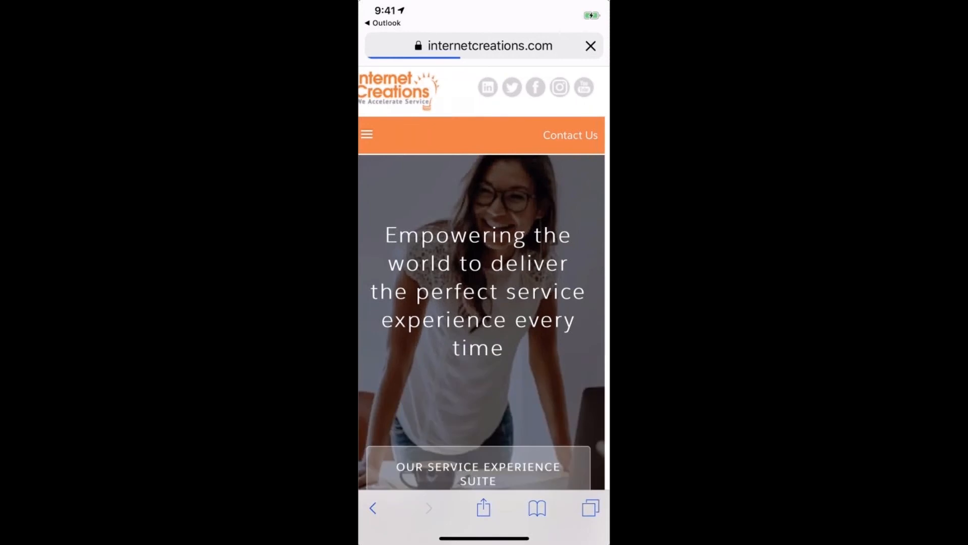
scroll(483, 303, down, 3)
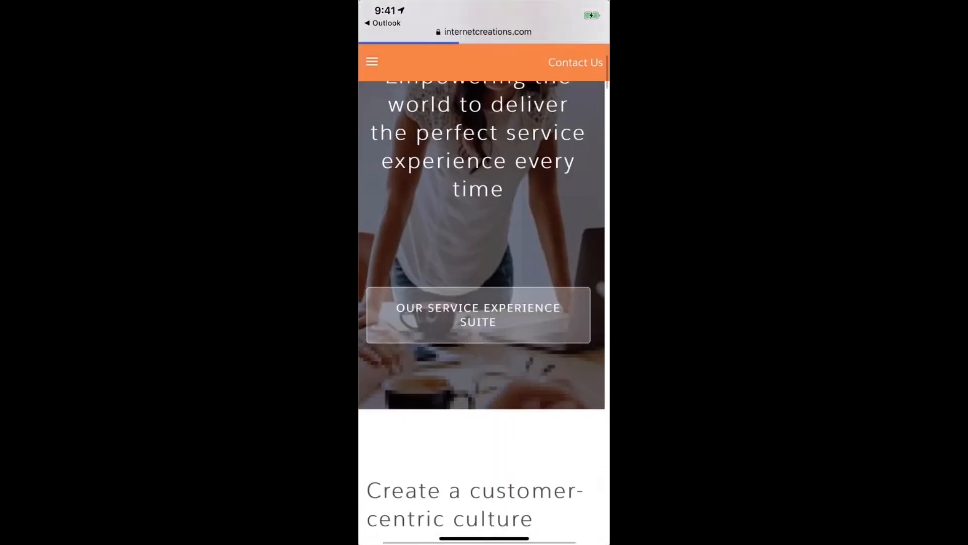
scroll(483, 302, up, 3)
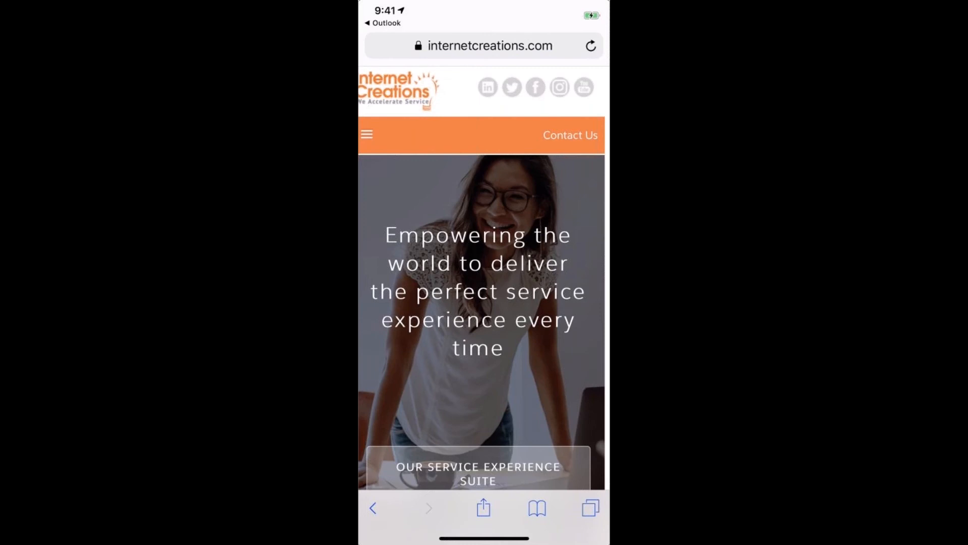
Step: Open a new blank Safari tab and go back to the Outlook email
click(591, 507)
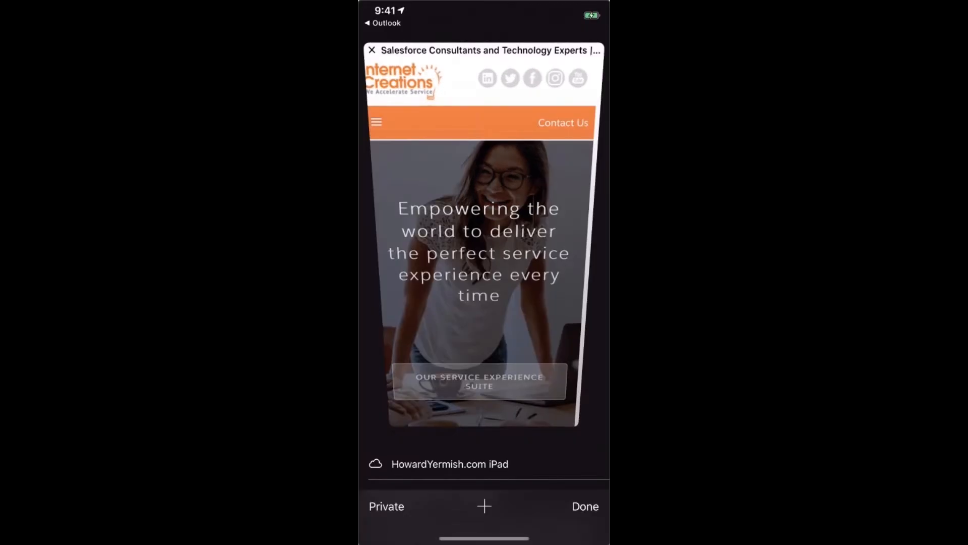
click(484, 504)
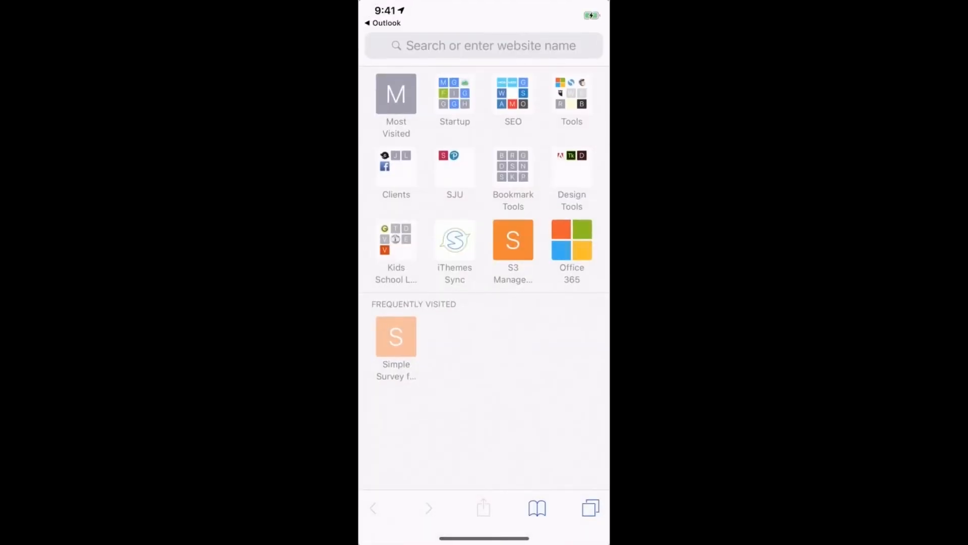
click(383, 23)
Step: Give the NPS email a rating of 7
scroll(484, 272, up, 4)
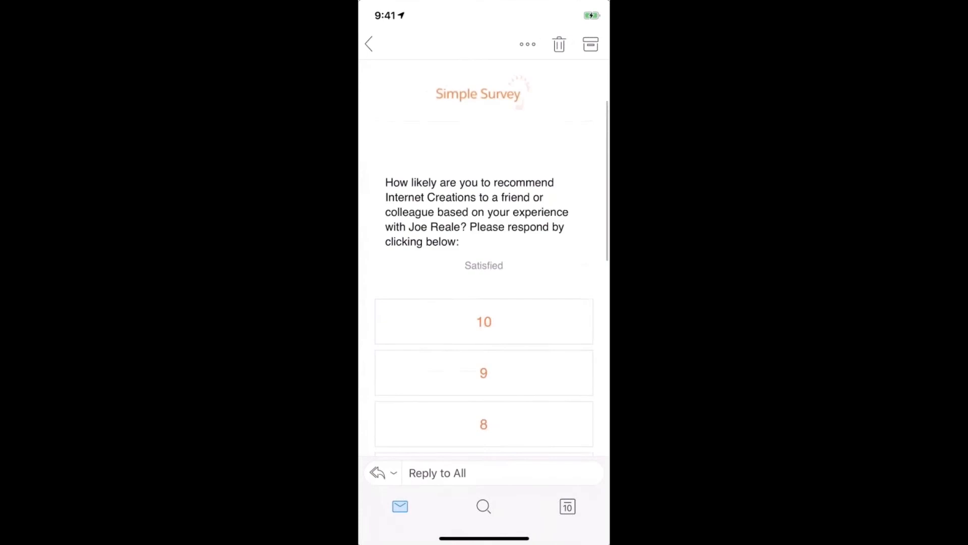
scroll(484, 272, down, 3)
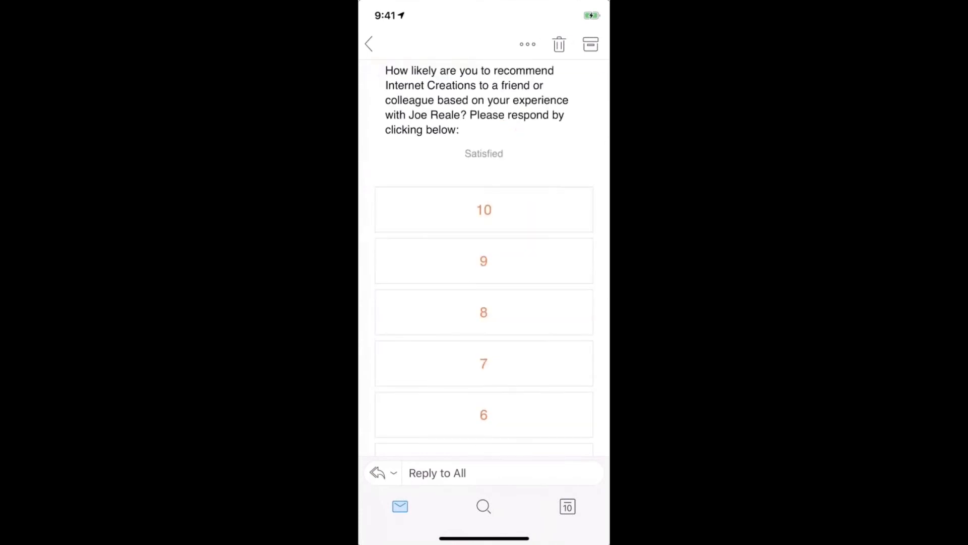
click(484, 210)
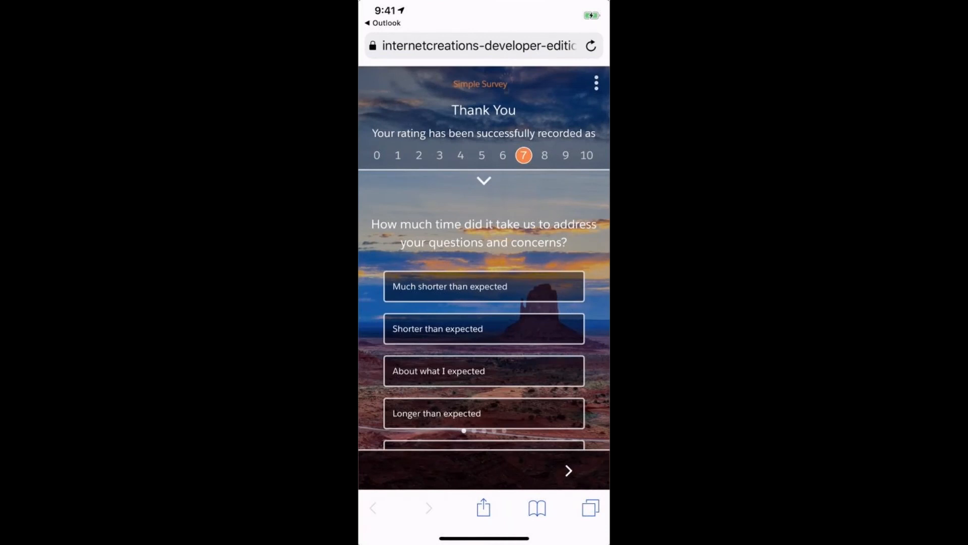
Step: Answer 'Shorter than expected', skip the get-right and date questions, and focus the feedback box
click(485, 328)
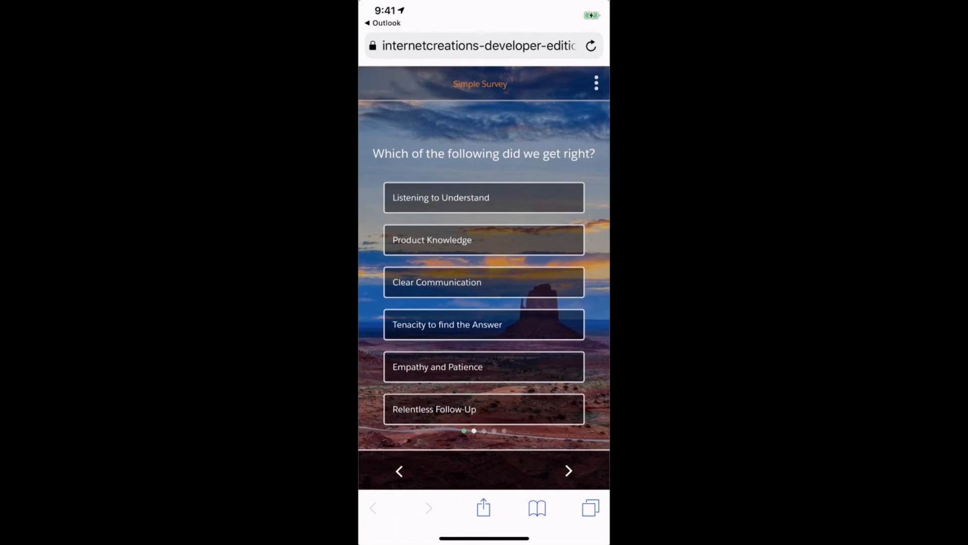
click(569, 470)
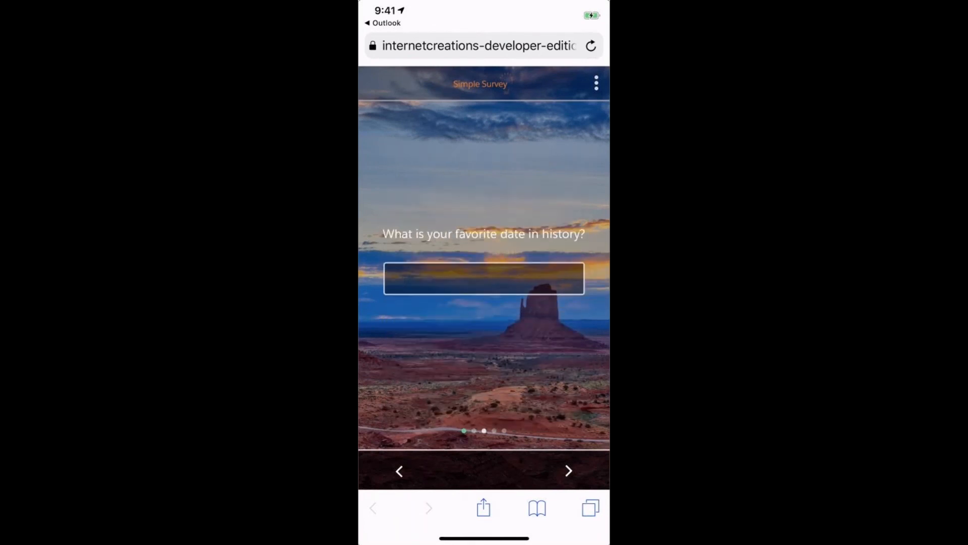
click(569, 471)
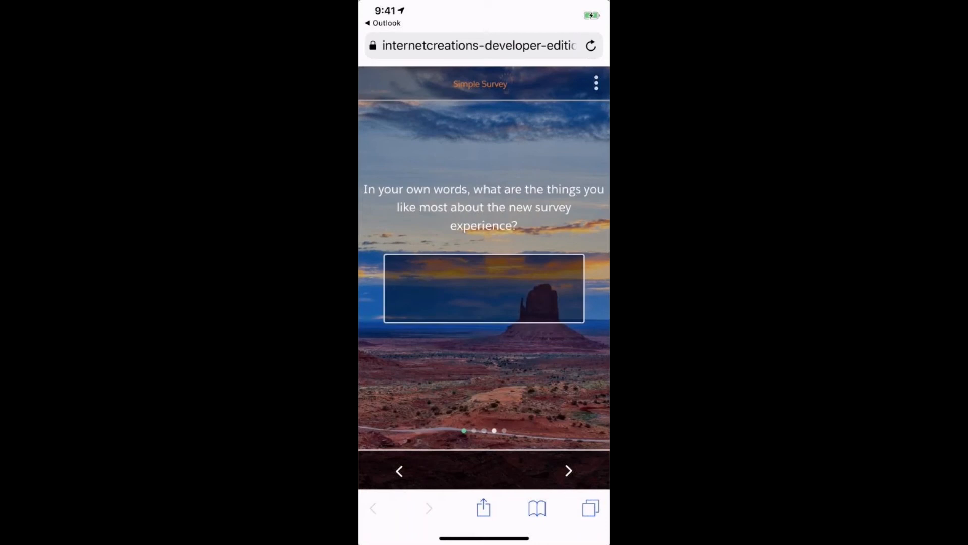
click(484, 288)
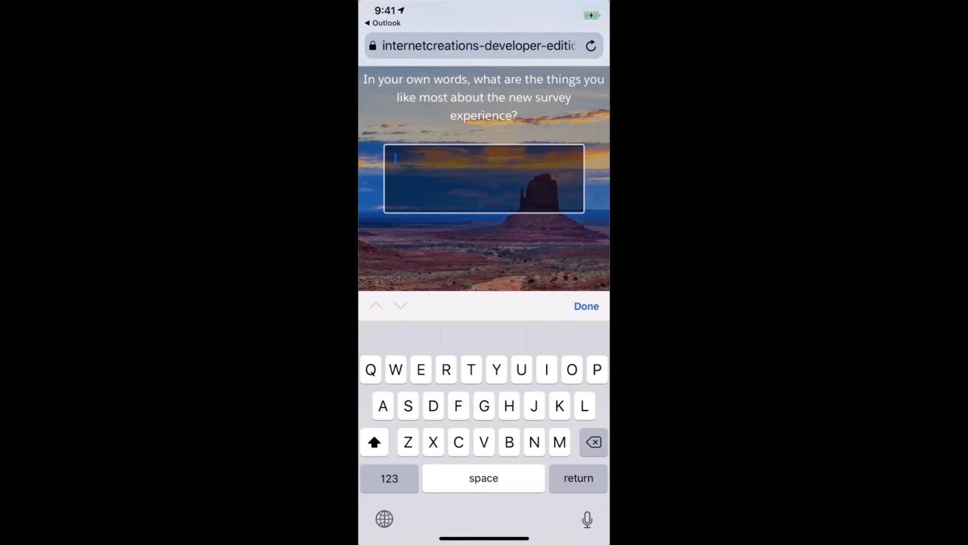
Step: Dismiss the keyboard, close the survey tab in Safari and return to the Outlook email
click(587, 306)
click(591, 508)
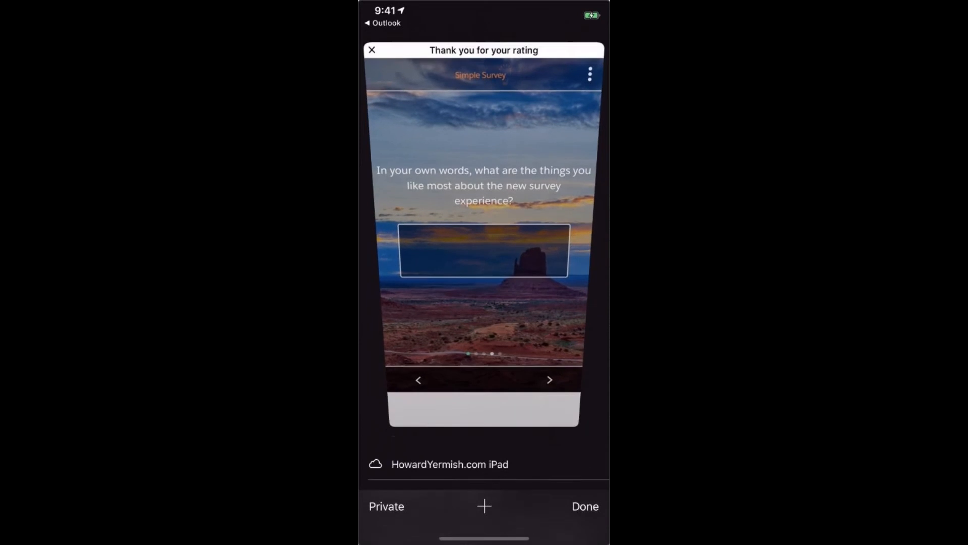
click(586, 506)
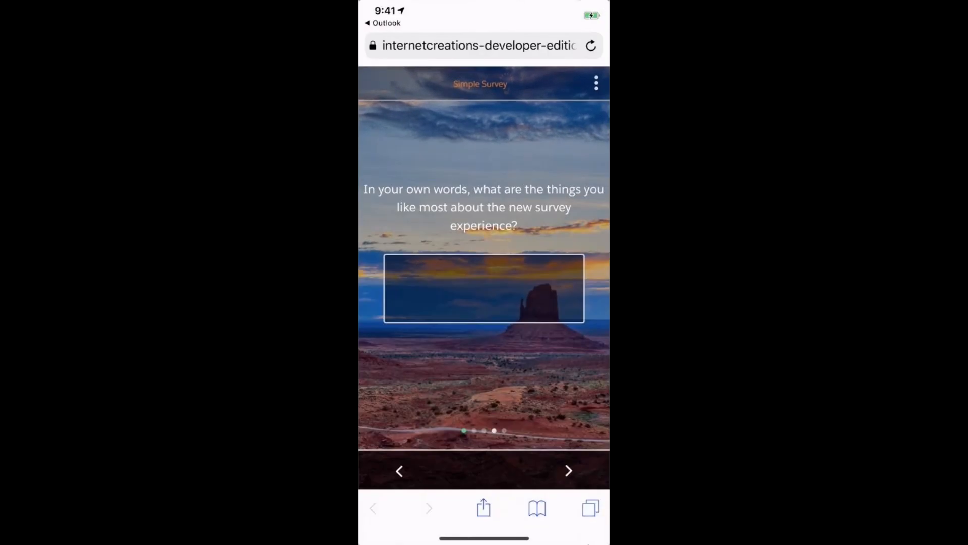
click(590, 508)
click(372, 49)
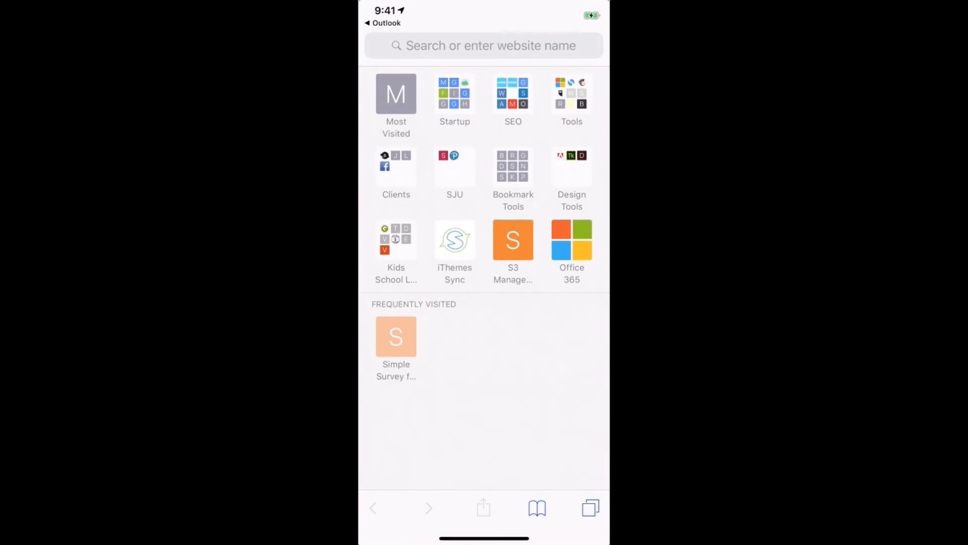
click(387, 22)
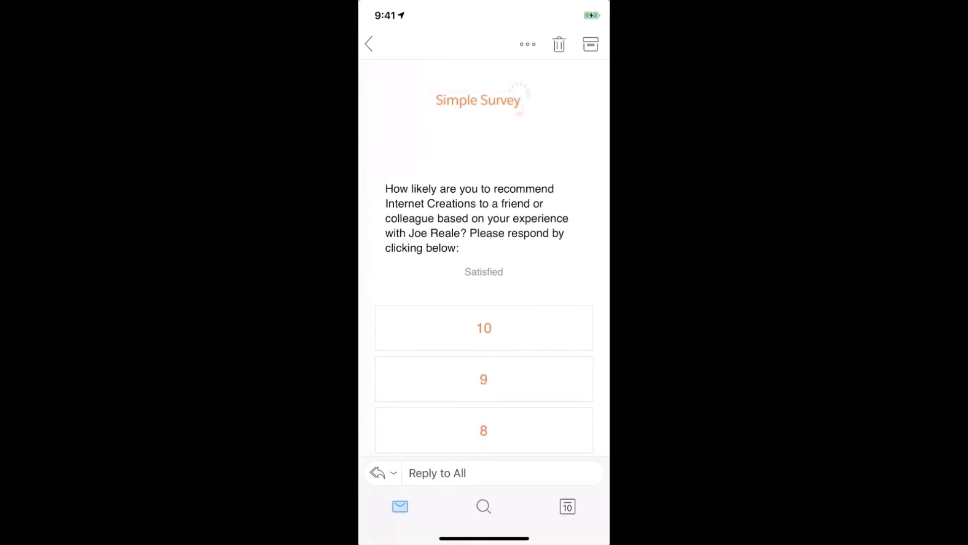
scroll(483, 256, down, 5)
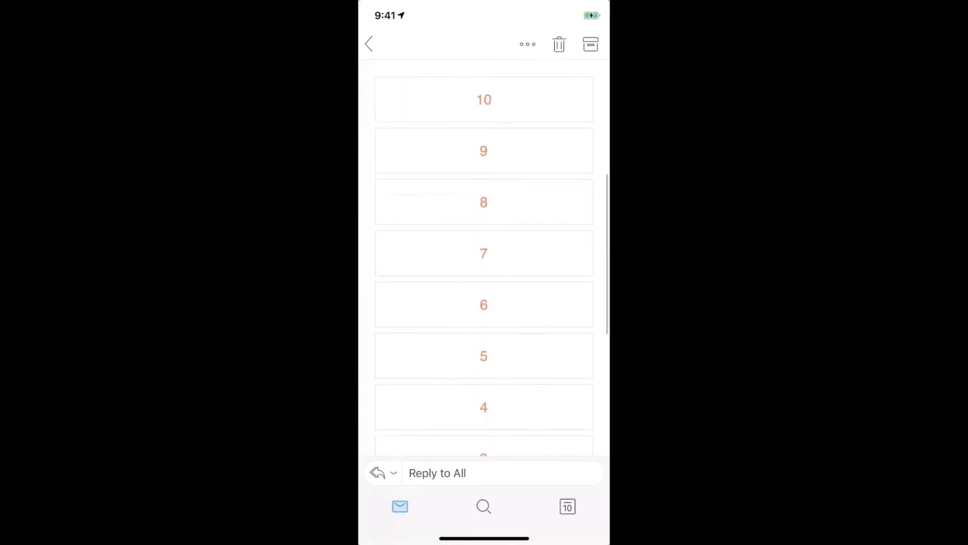
scroll(484, 256, up, 6)
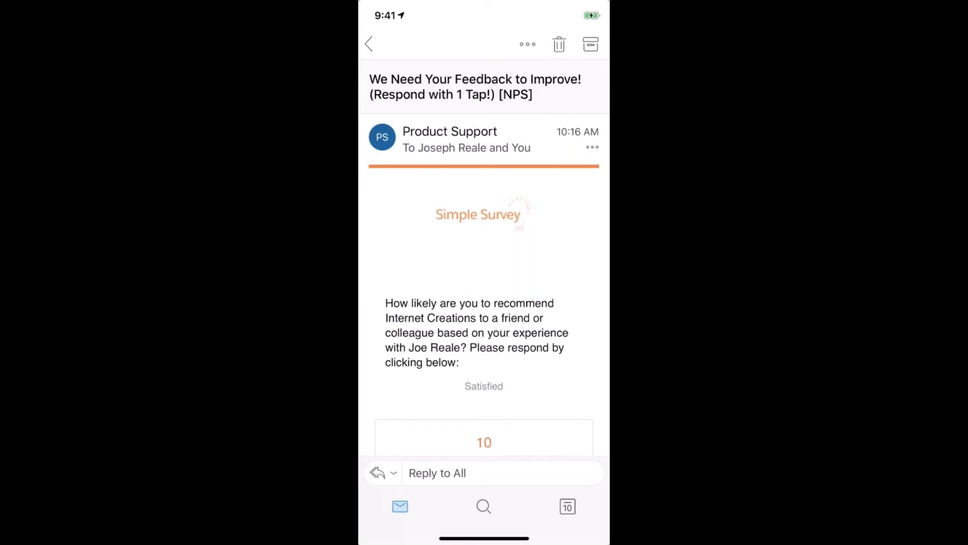
scroll(484, 302, down, 10)
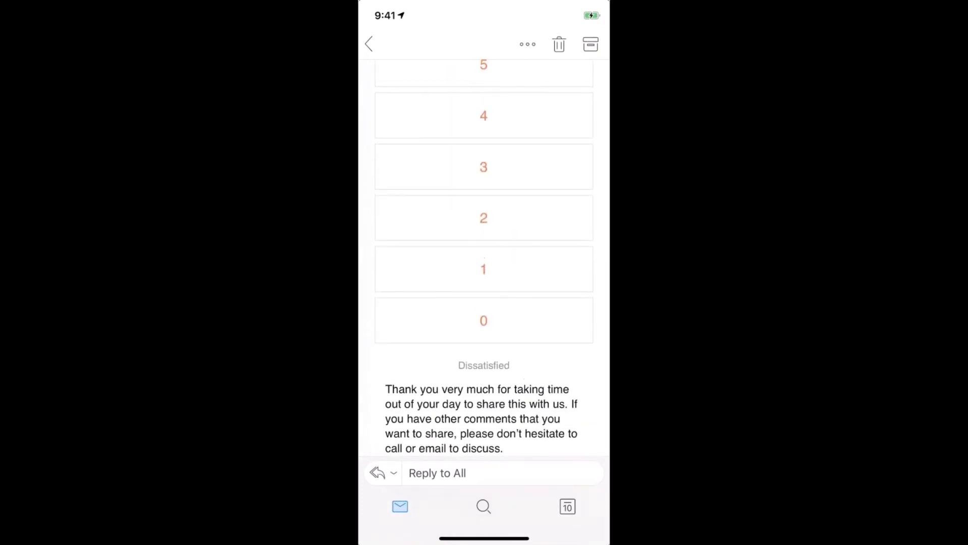
scroll(484, 258, up, 10)
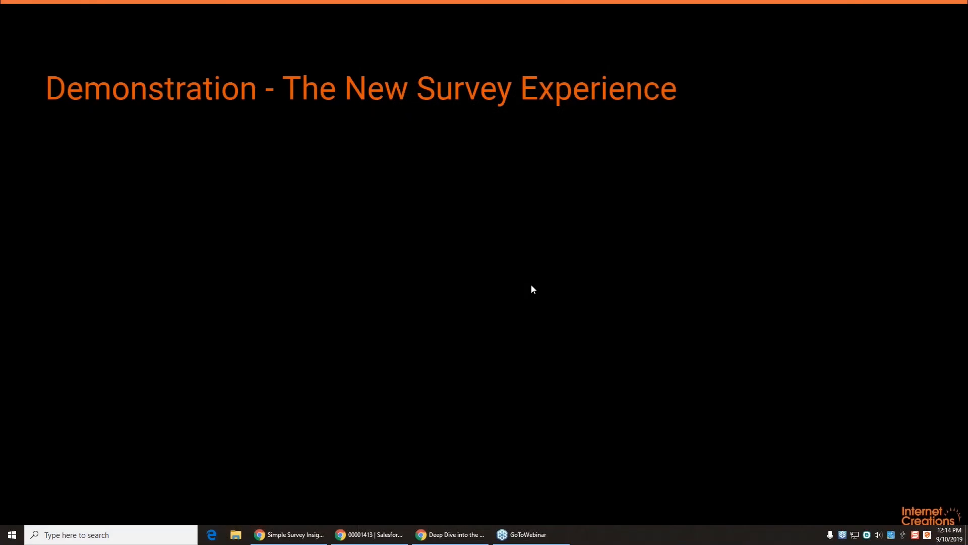
Step: Advance the slides to 'Survey Builder Enhancements' and switch to the '00001413 | Salesforce' window
key(Right)
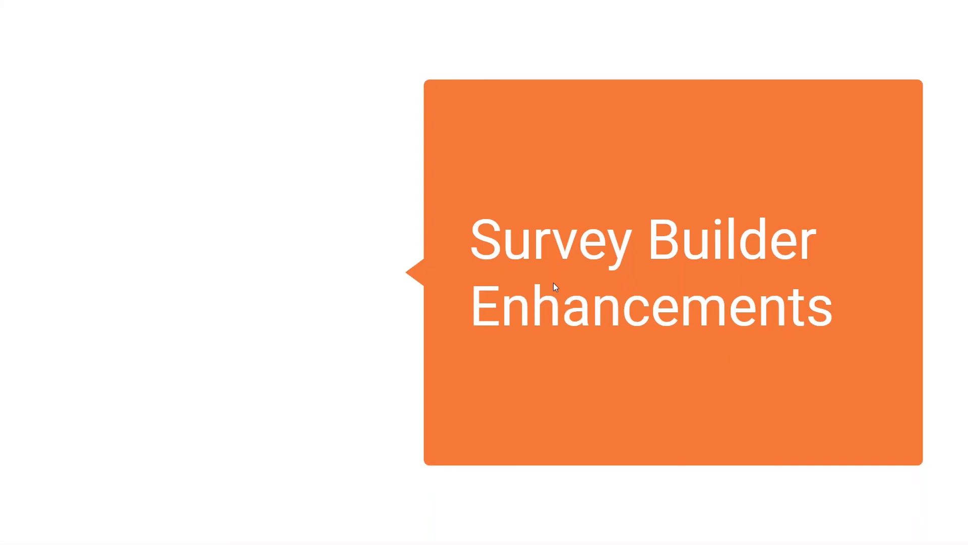
key(alt+Tab)
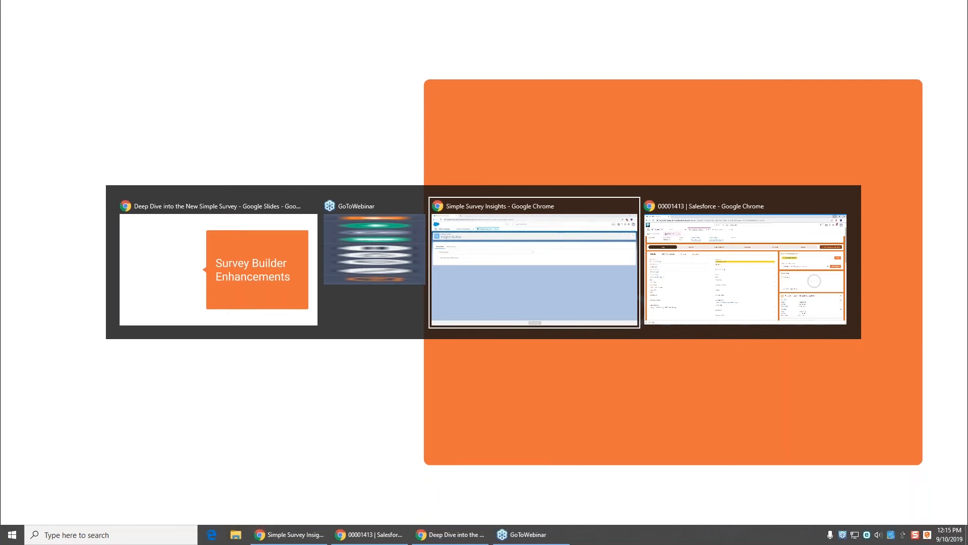
key(alt+Tab)
key(alt+Tab)
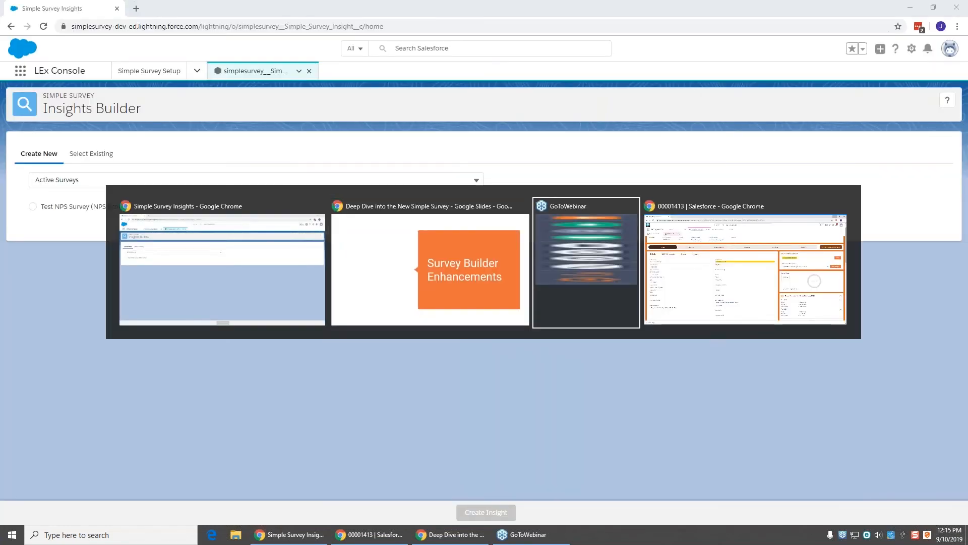
key(alt+Tab)
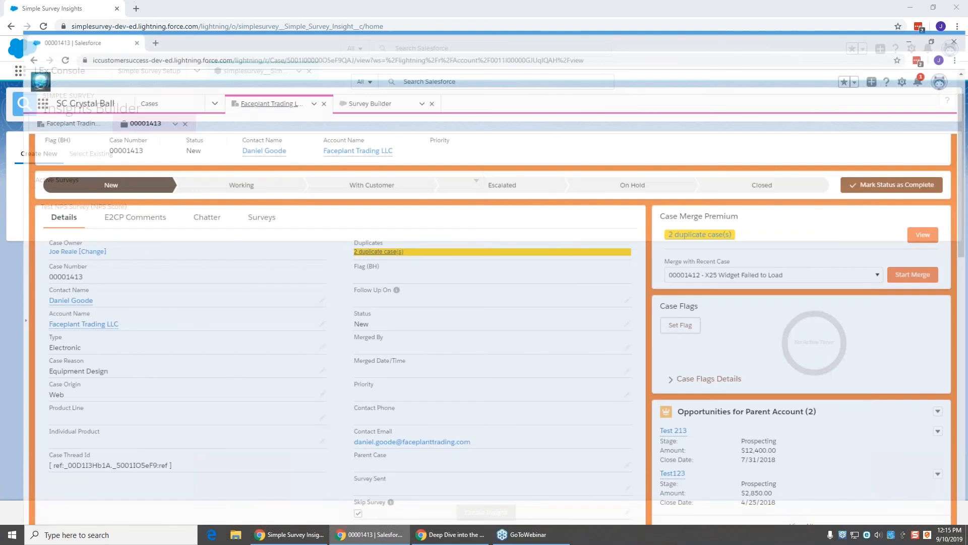
Step: Choose Sample NPS Survey 2019-09-06 in the Survey Builder and proceed to its object configuration
click(367, 71)
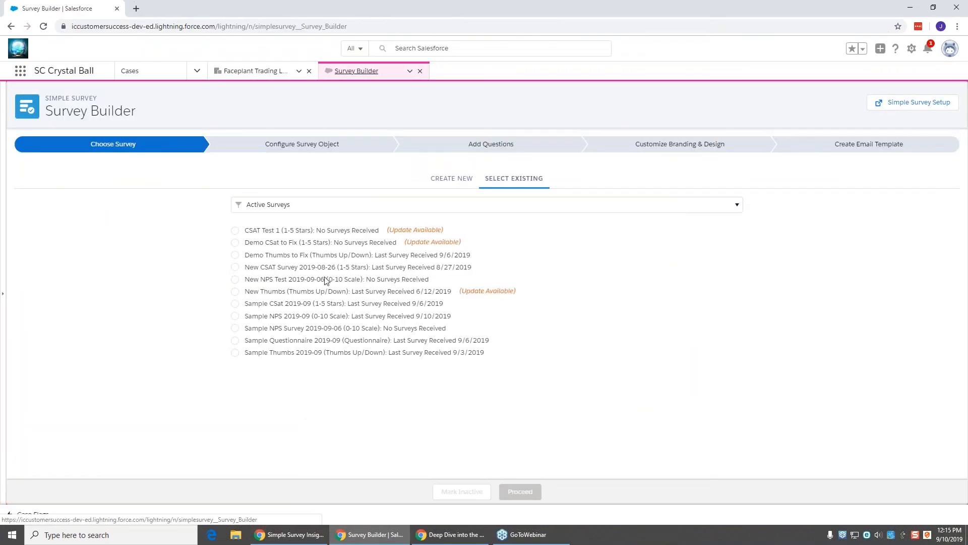
click(326, 281)
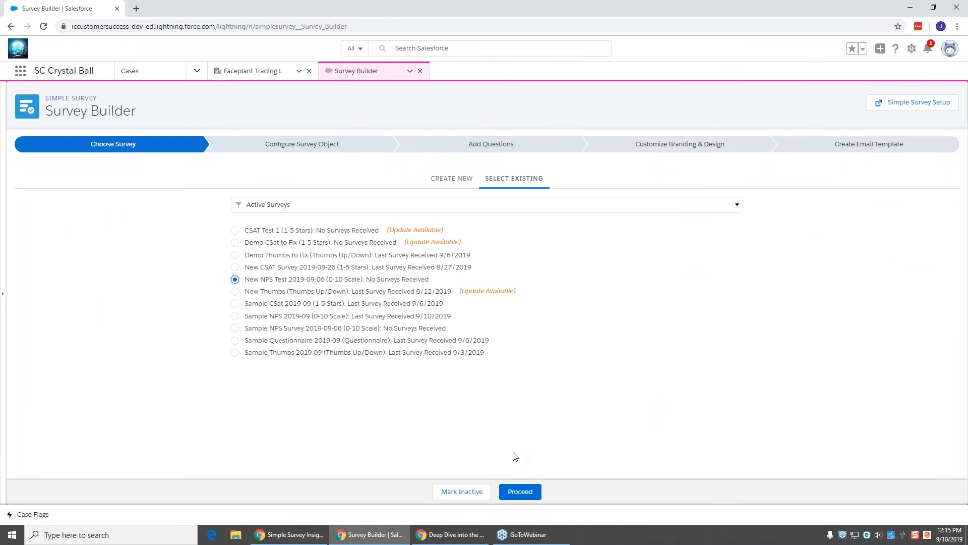
click(312, 331)
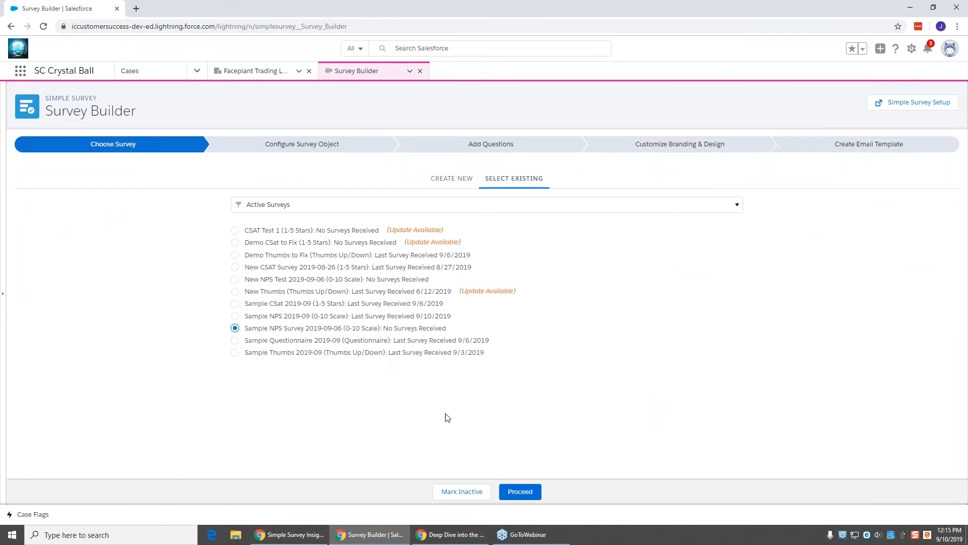
click(527, 493)
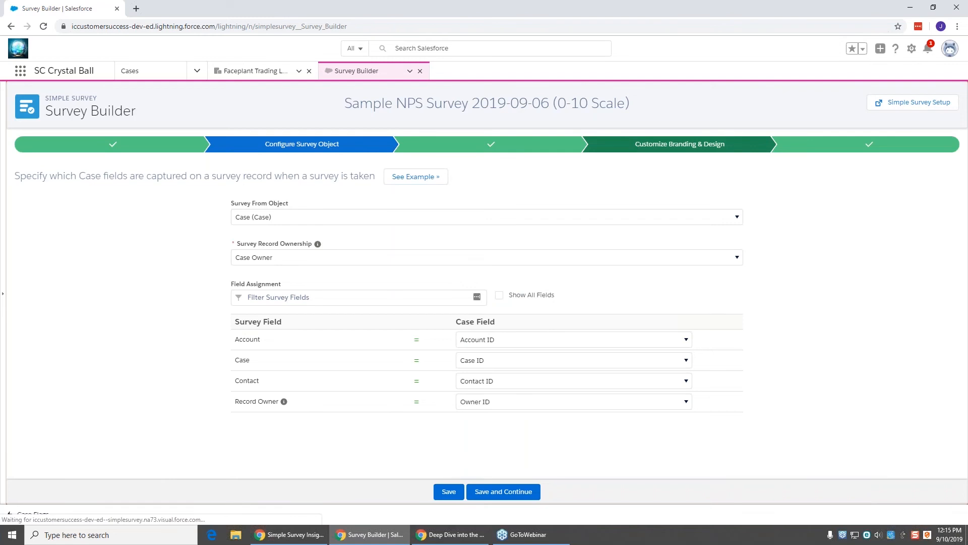
Step: Go to Customize Branding & Design and compare the mobile and desktop landing-page previews
click(634, 150)
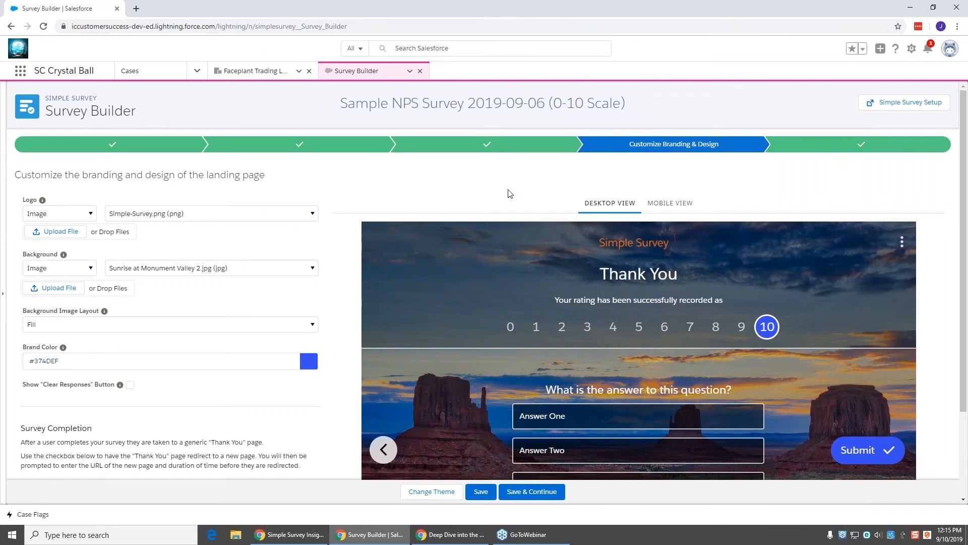
click(661, 206)
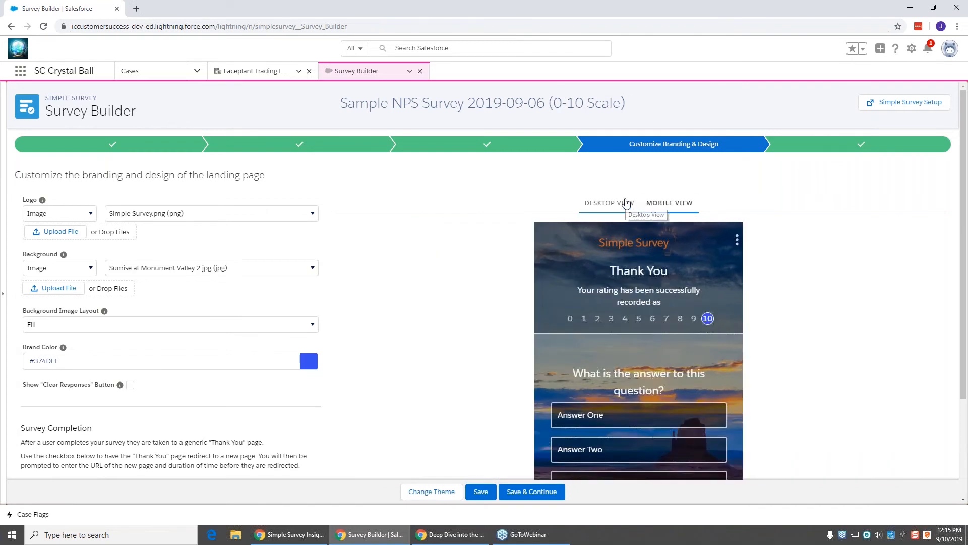
click(625, 203)
scroll(621, 233, down, 3)
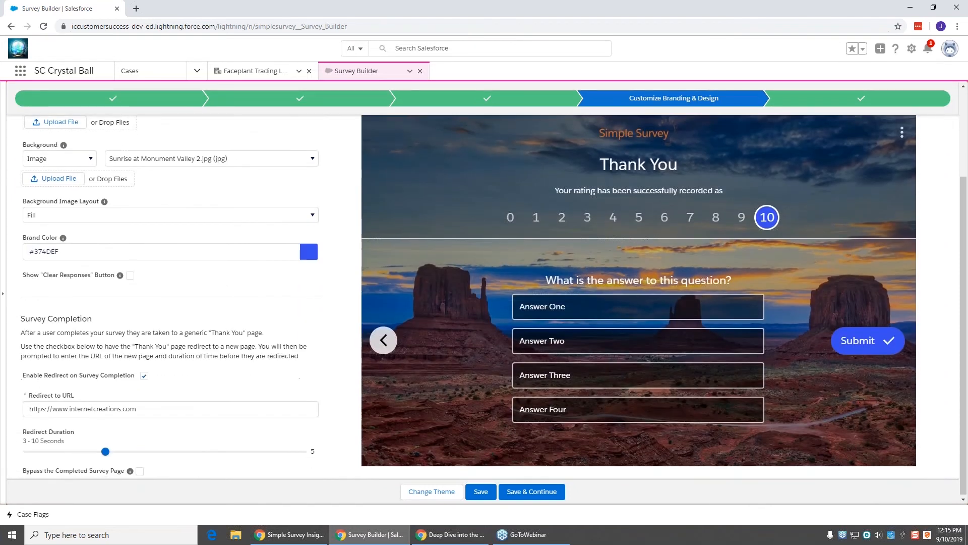
scroll(651, 196, up, 3)
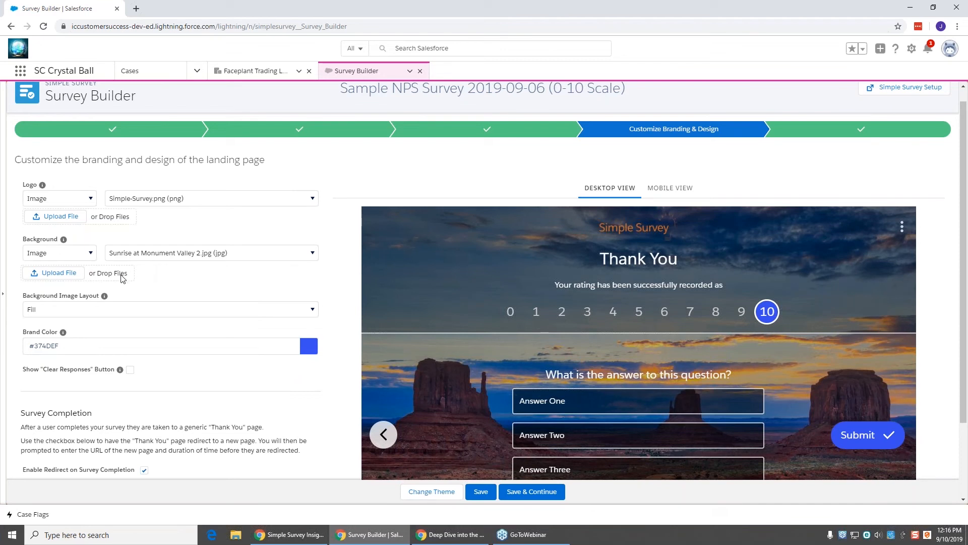
Step: Change the landing page background image to Candy-5596.jpg
click(135, 255)
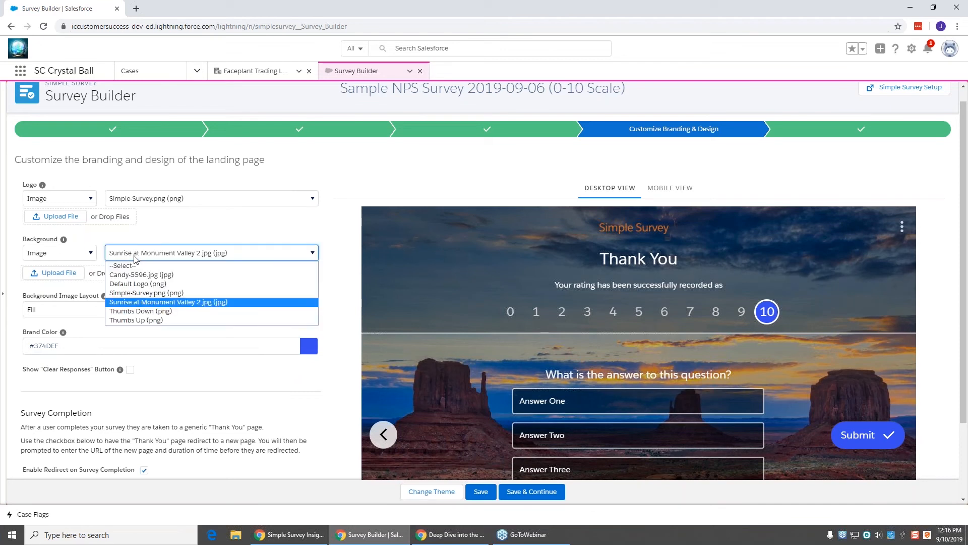
click(163, 276)
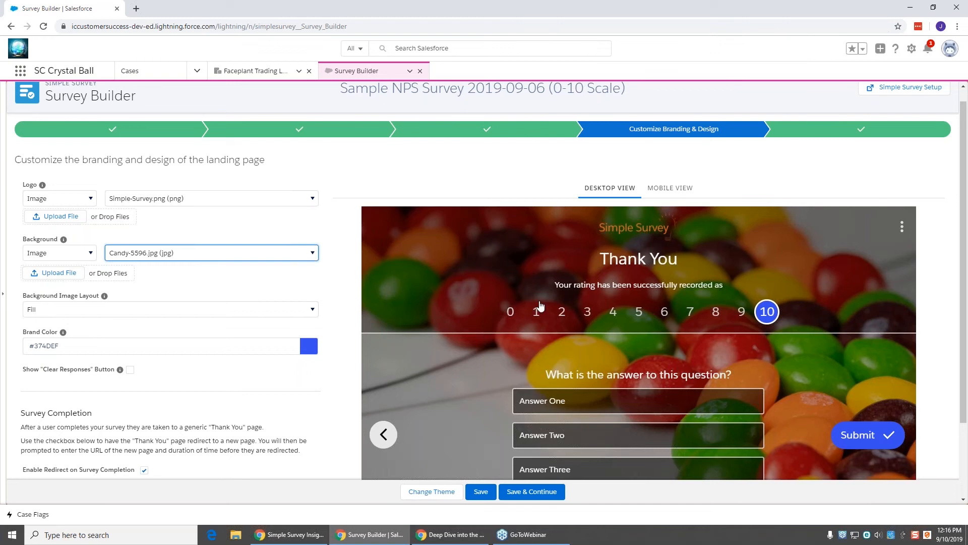
click(342, 275)
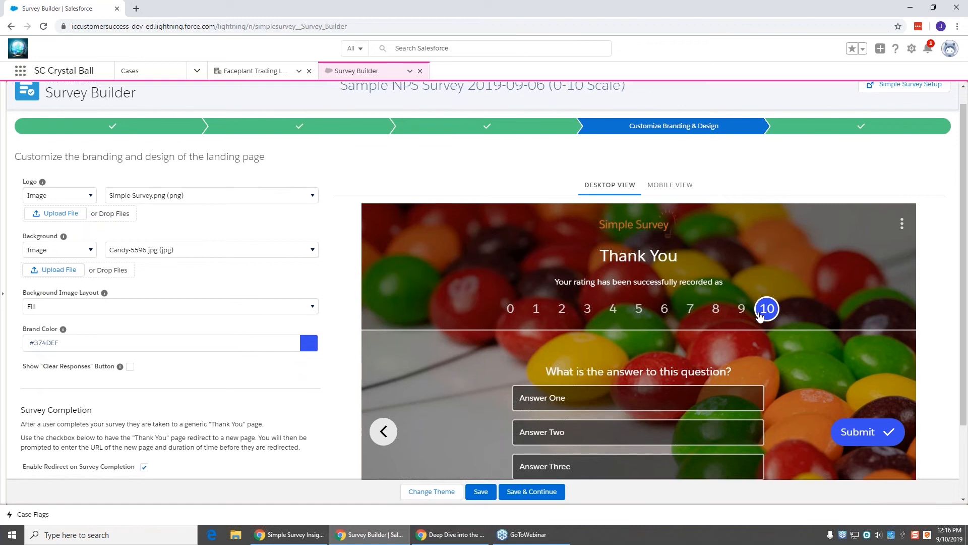
Step: Try a teal brand colour and test answer selections in the landing-page preview
scroll(312, 302, down, 1)
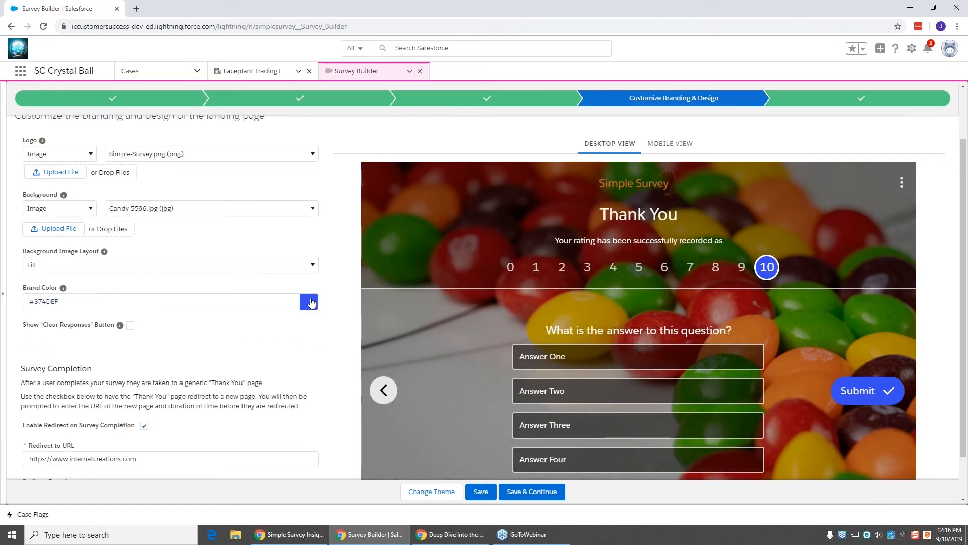
click(309, 302)
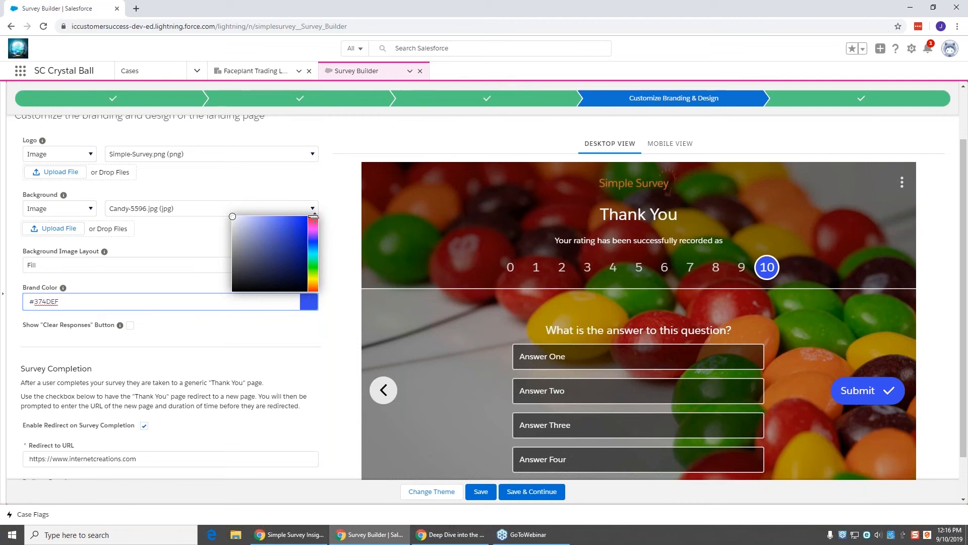
drag(313, 218, 315, 256)
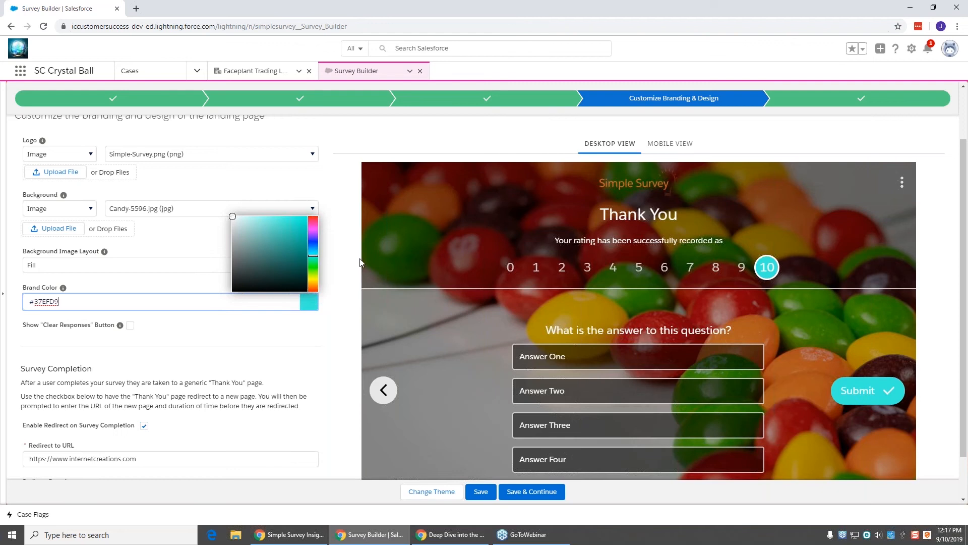
click(716, 396)
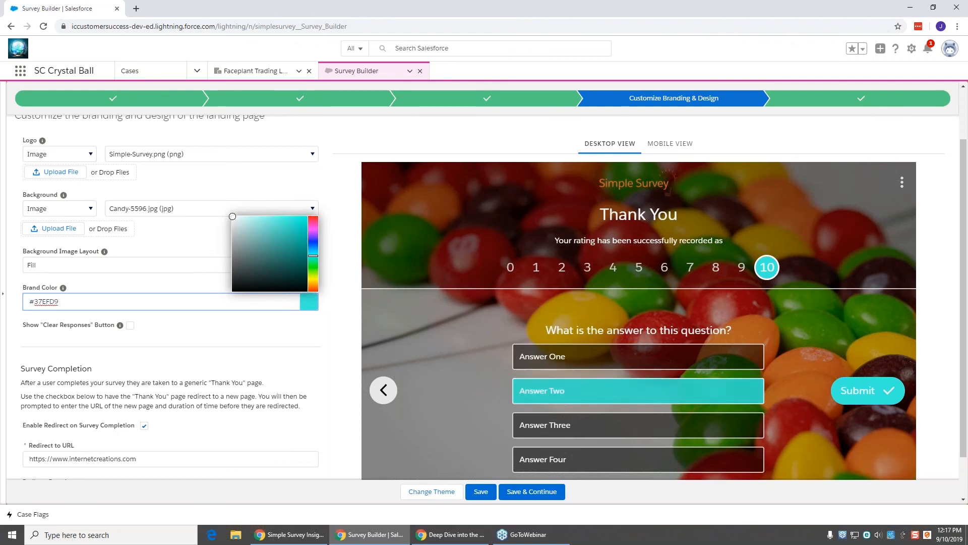
click(691, 366)
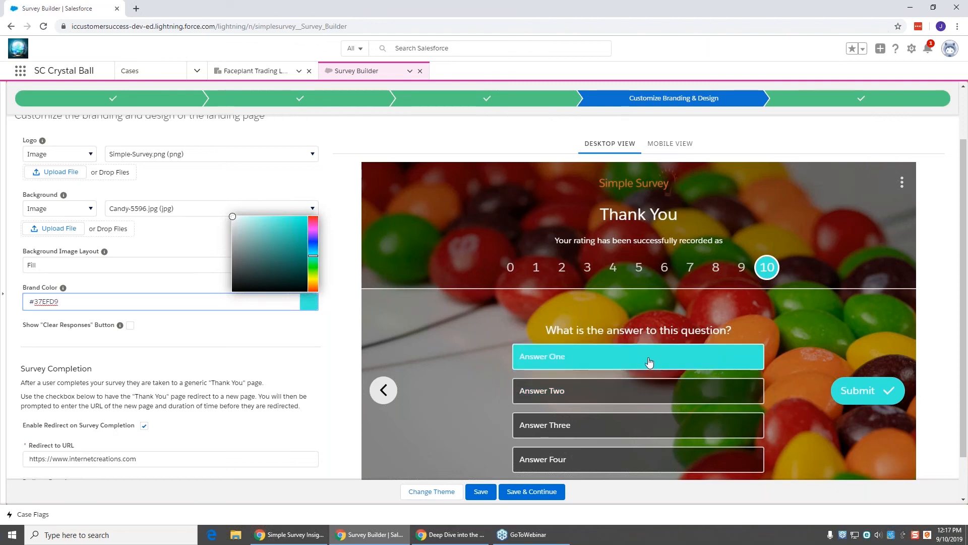
click(650, 362)
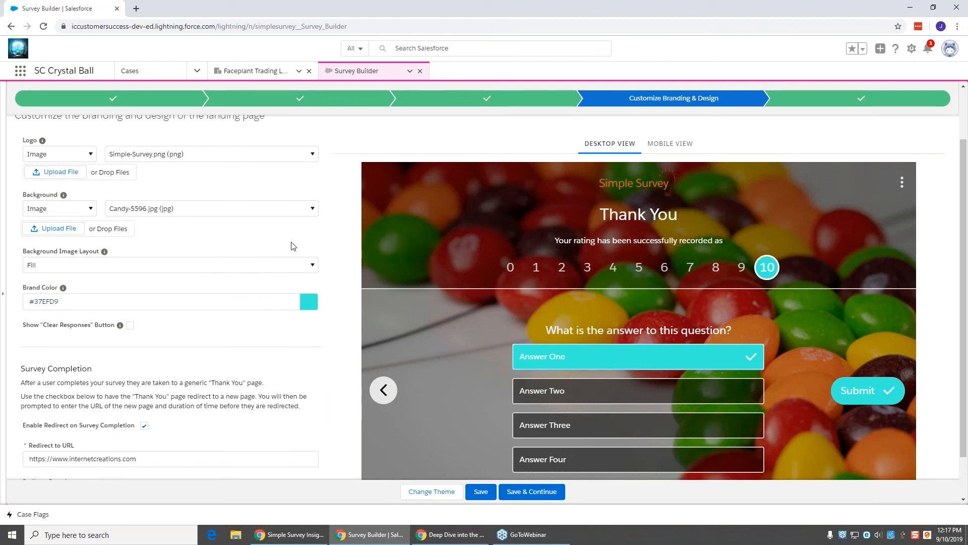
Step: Set the landing page brand colour to pink #EF3784
click(310, 298)
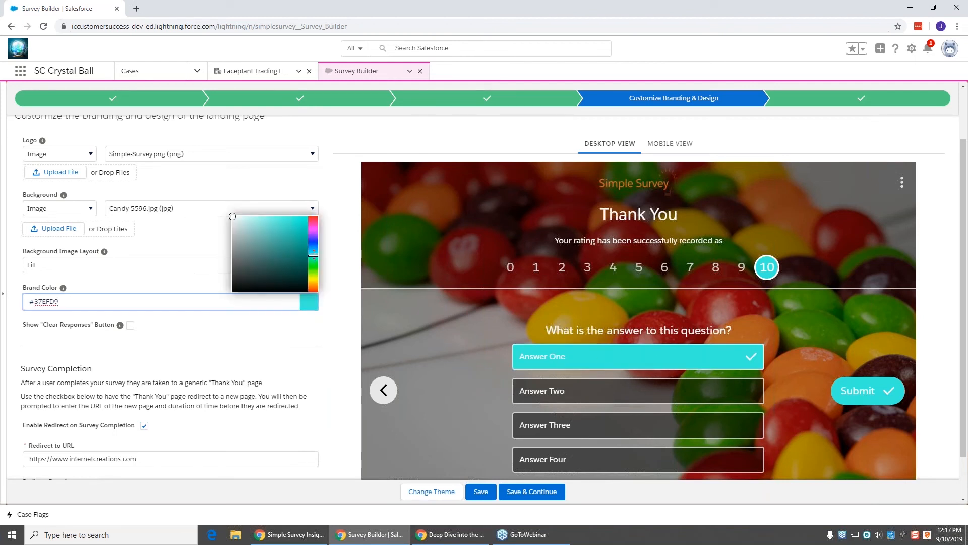
click(311, 232)
drag(312, 232, 312, 217)
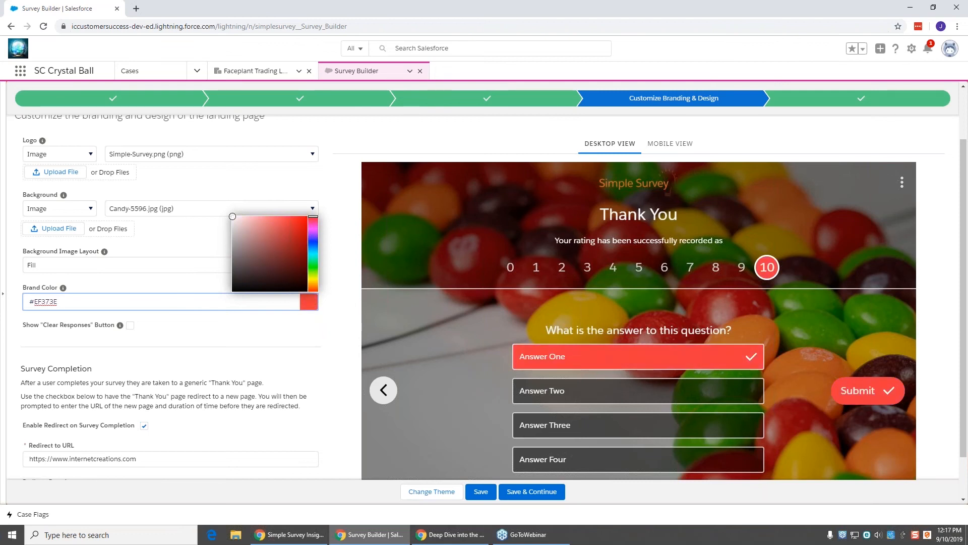
drag(313, 217, 313, 225)
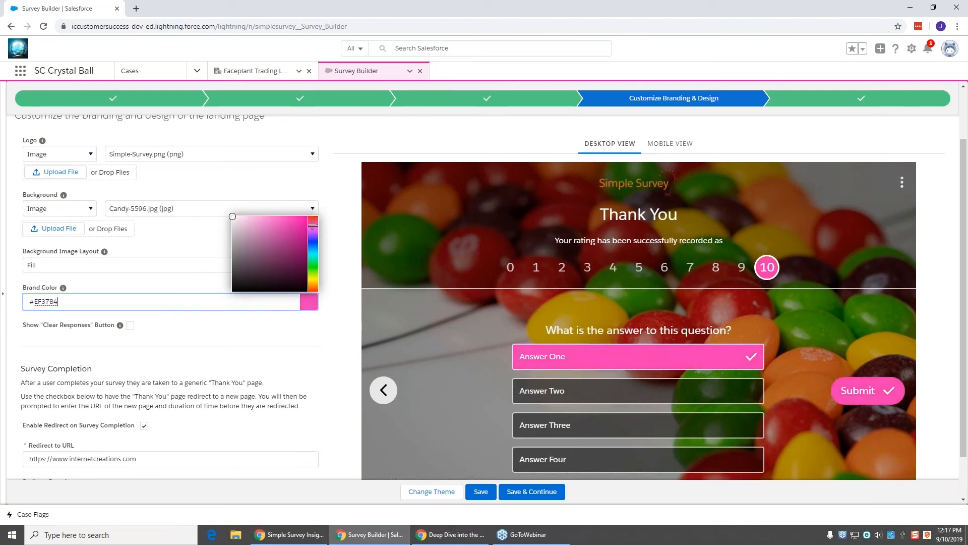
click(329, 187)
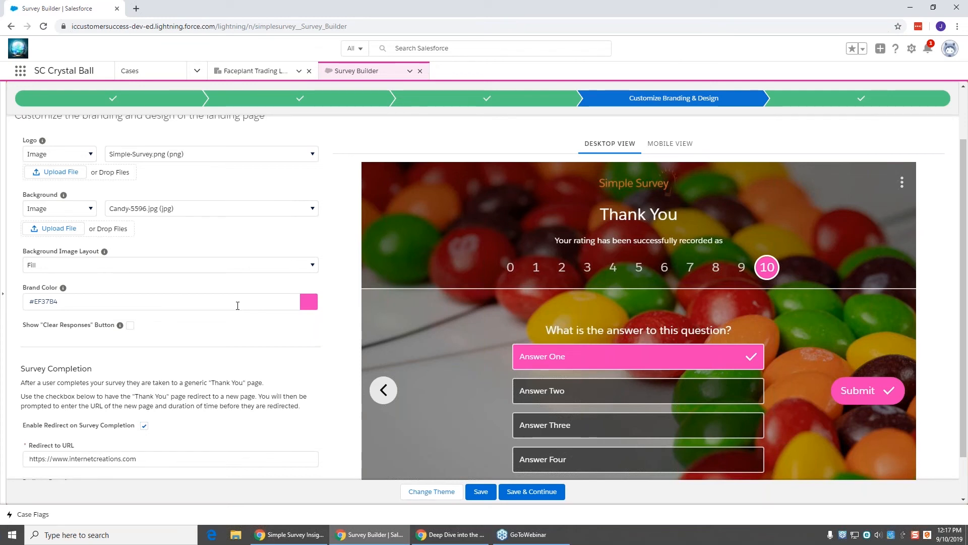
Step: Scroll down the branding form to the completion redirect settings
scroll(237, 306, down, 1)
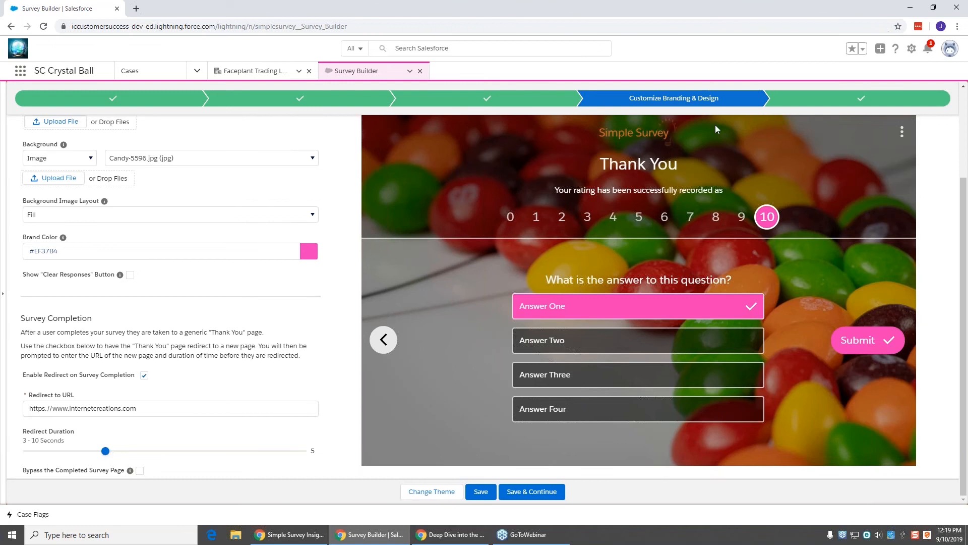
Step: Move to the Create Email Template step, discarding the unsaved landing-page changes
click(815, 104)
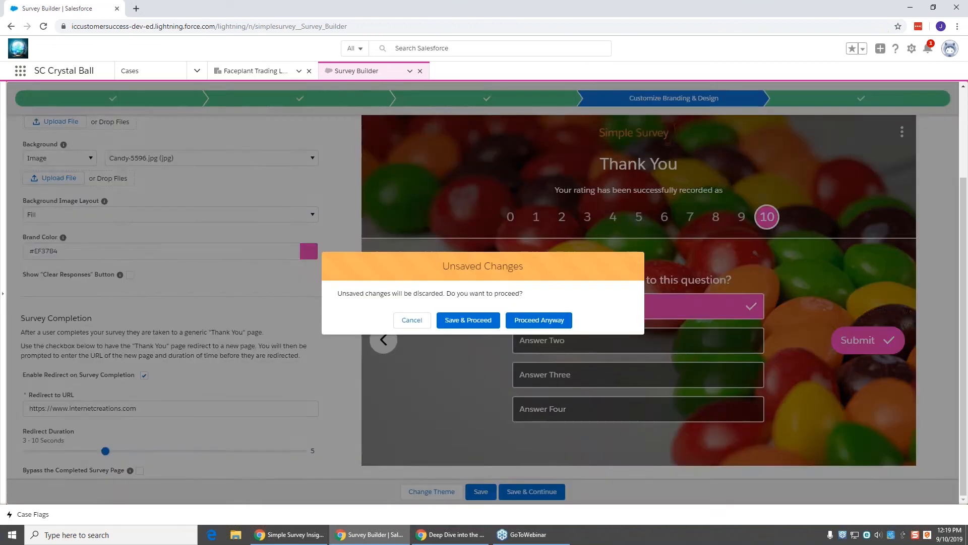
click(531, 322)
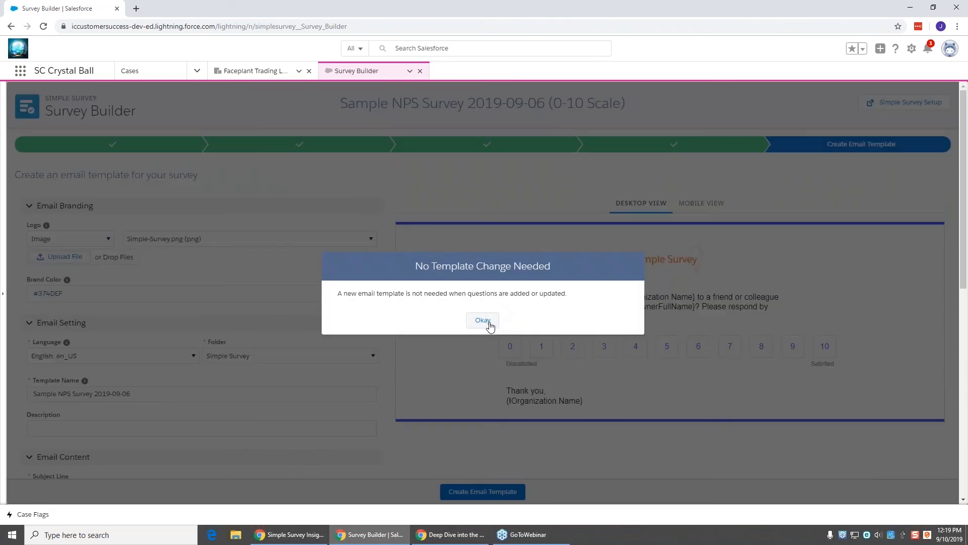
click(489, 323)
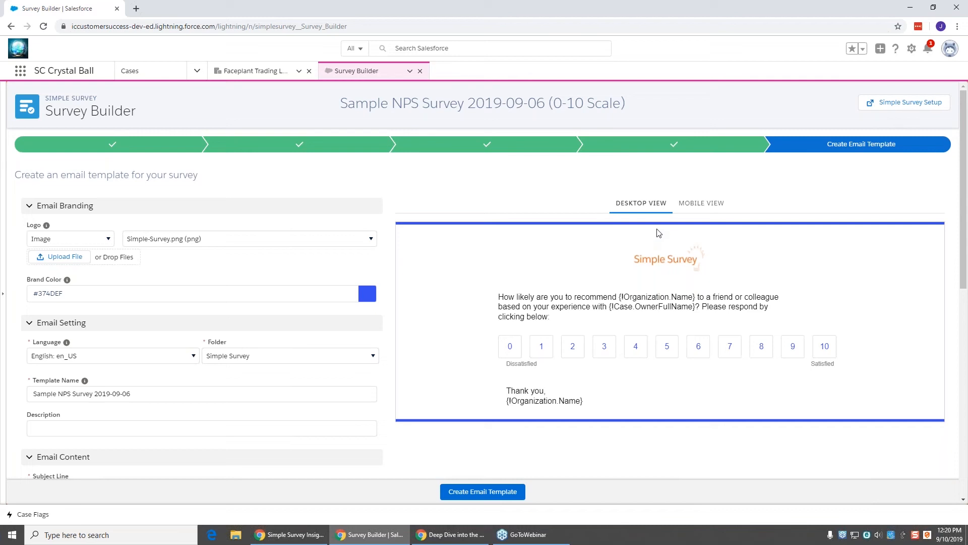
Step: Review the NPS email preview in mobile and desktop layouts
click(713, 203)
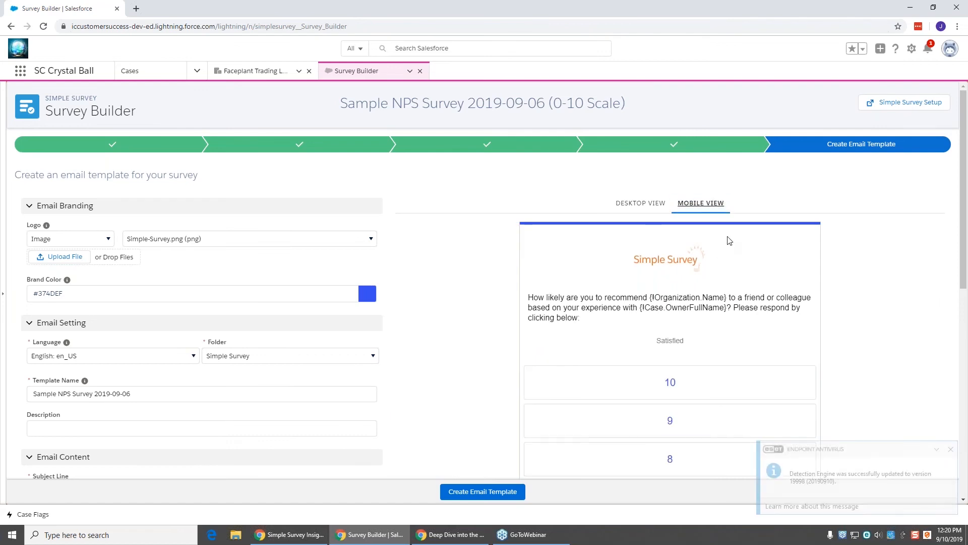
scroll(727, 247, down, 2)
scroll(732, 241, up, 2)
click(643, 206)
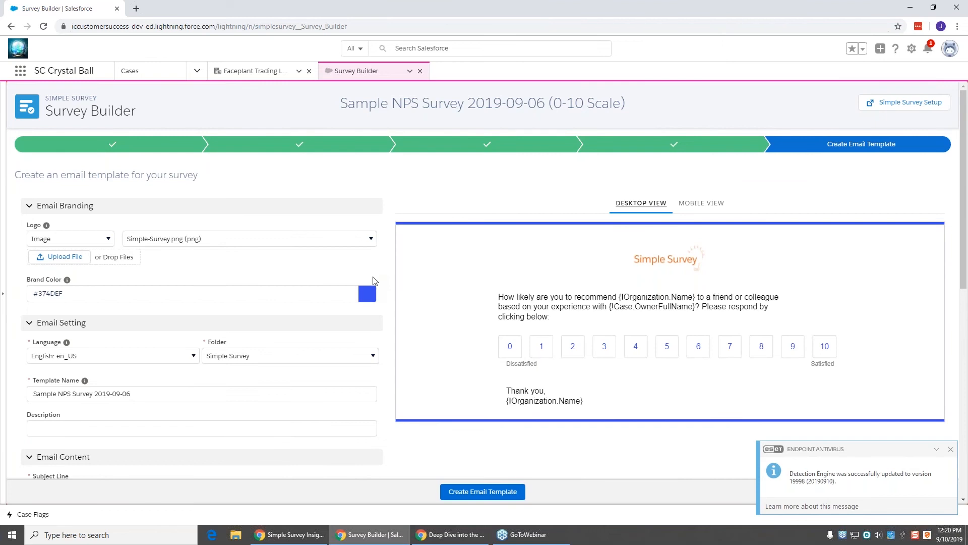
scroll(344, 309, down, 3)
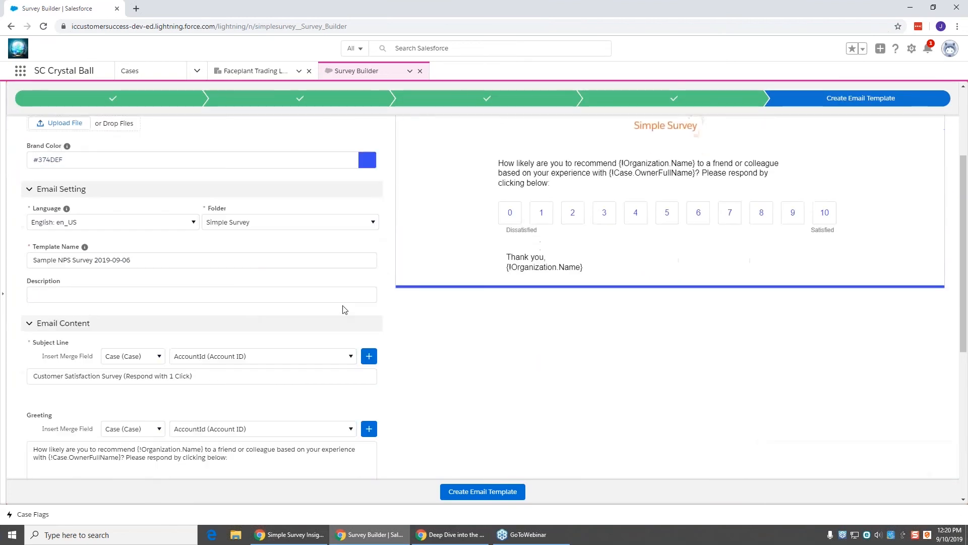
scroll(344, 310, down, 3)
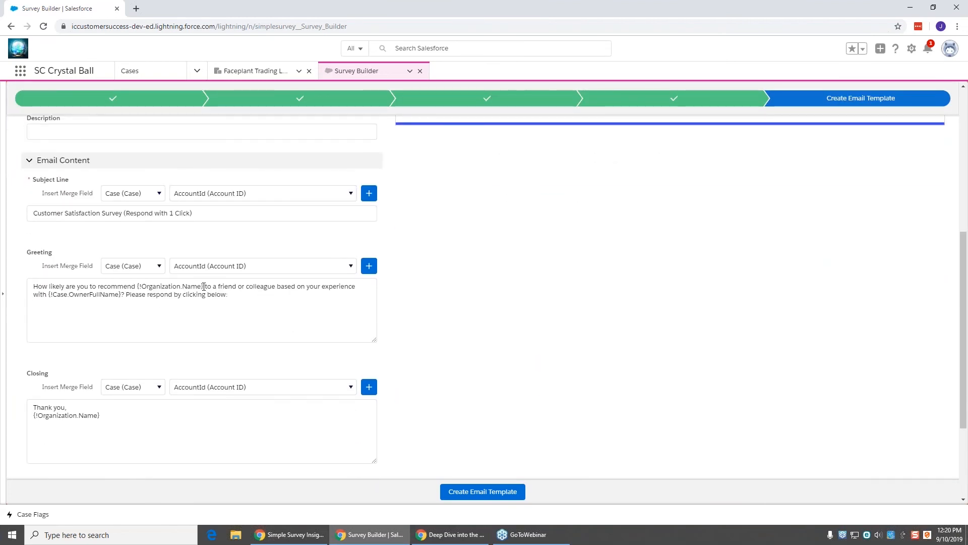
Step: Replace {!Organization.Name} in the greeting with a person's name and recheck both previews
drag(204, 286, 138, 286)
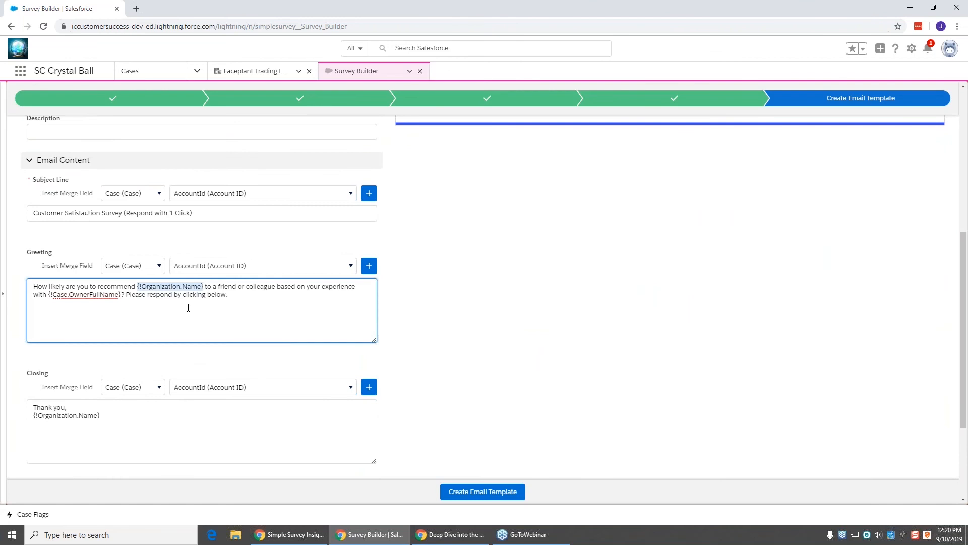
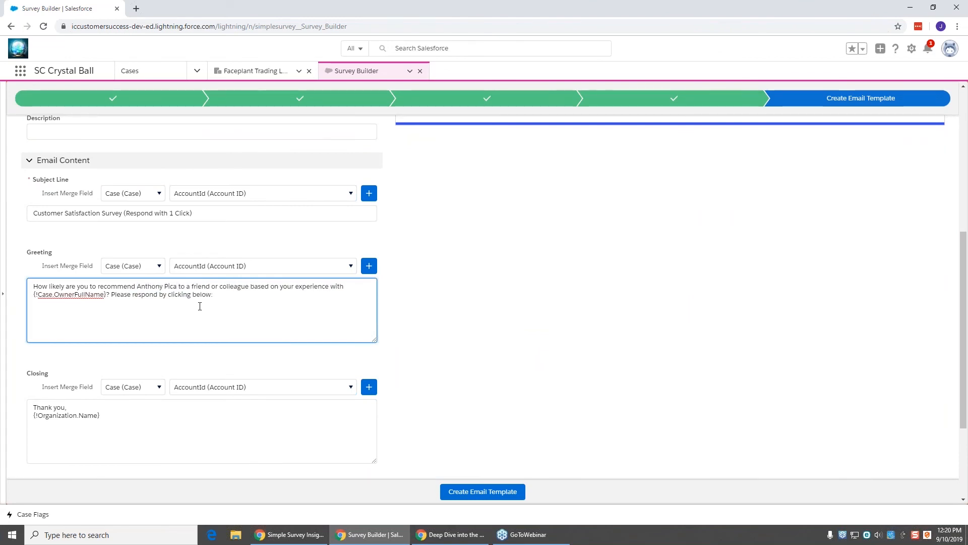
click(469, 325)
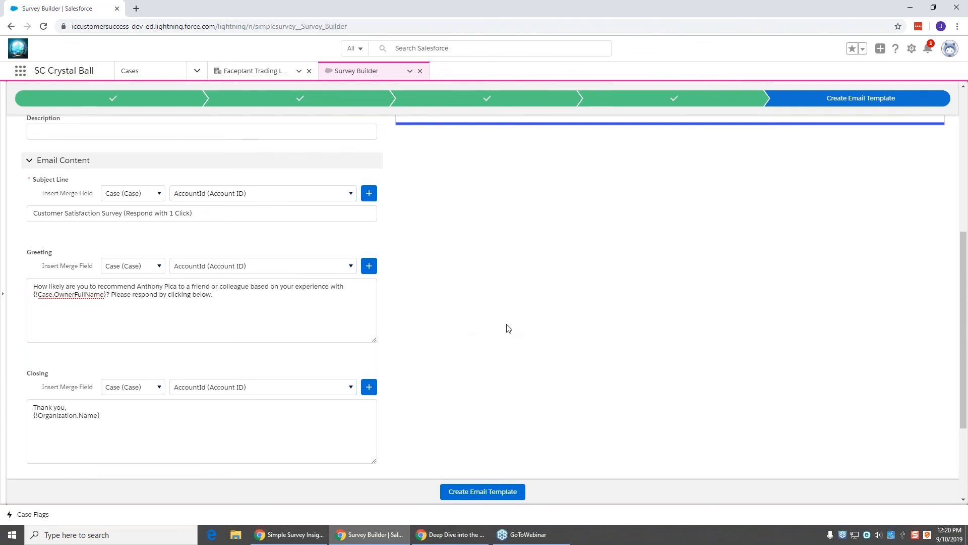
scroll(509, 329, up, 5)
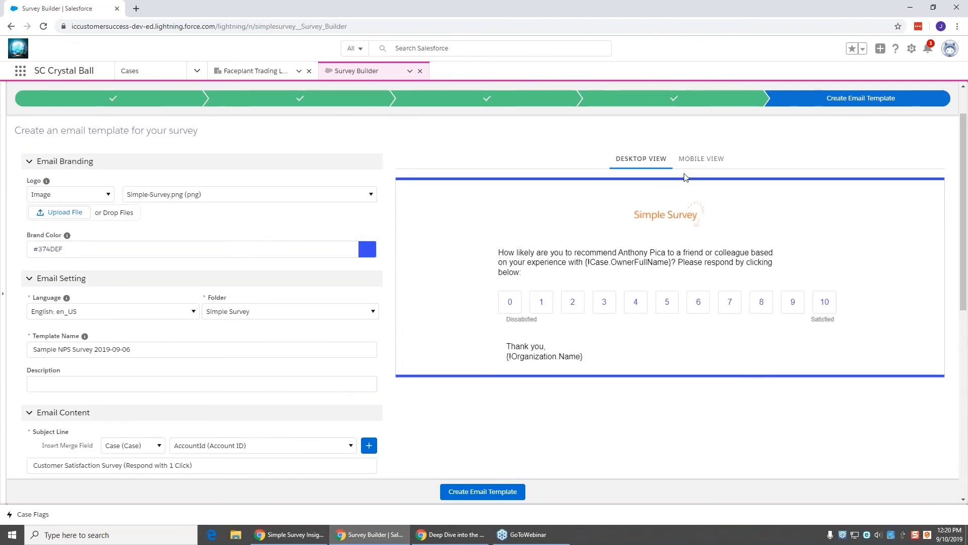
click(699, 159)
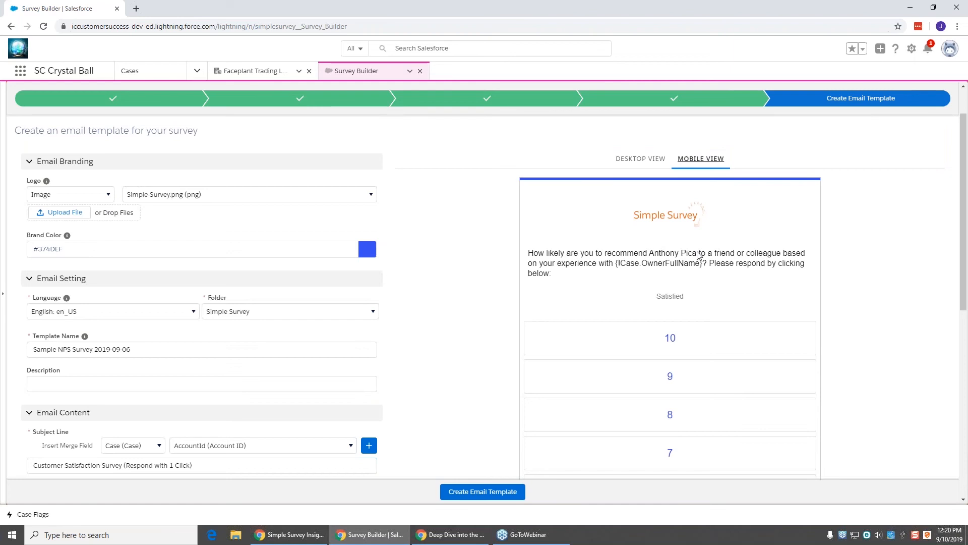
click(638, 160)
scroll(275, 370, down, 5)
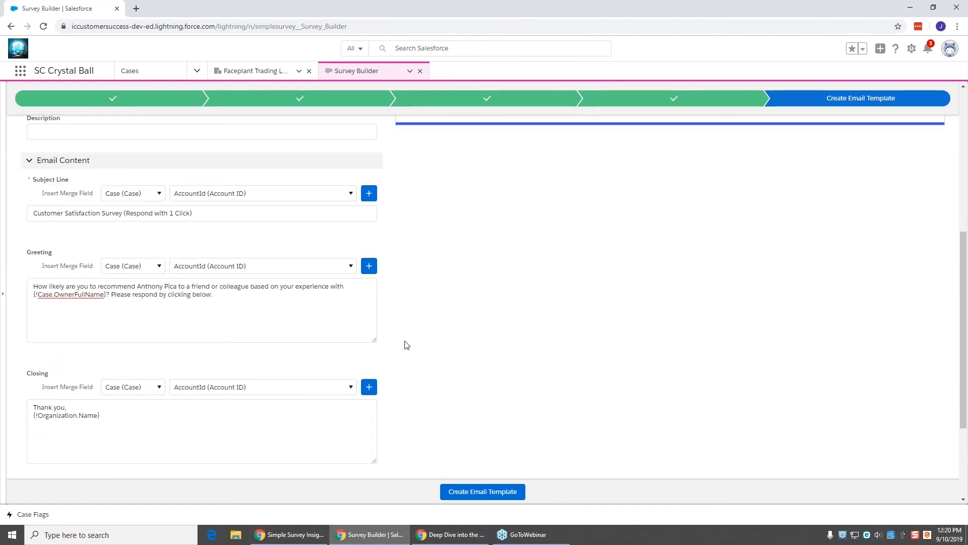
scroll(425, 335, up, 4)
scroll(440, 336, up, 1)
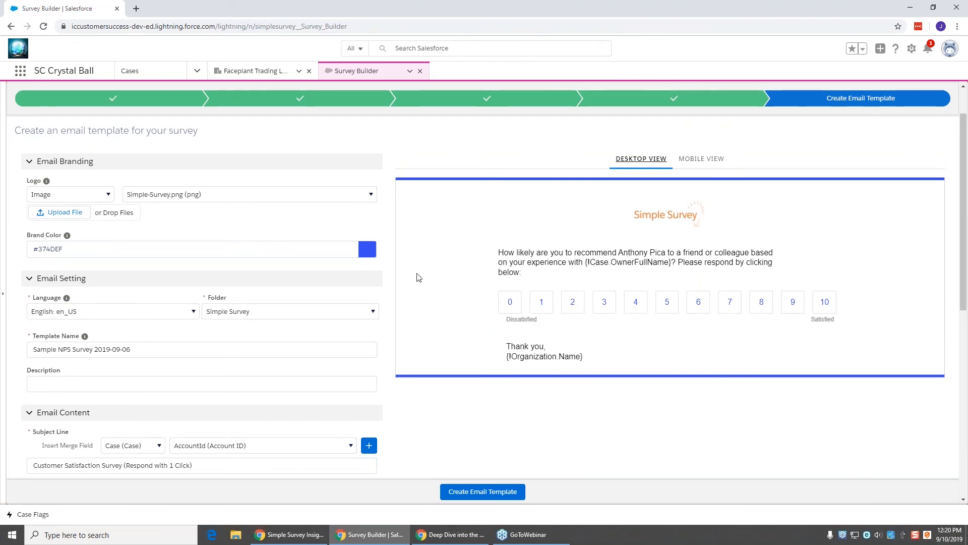
Step: Set the email branding colour to green #63EF37
click(369, 254)
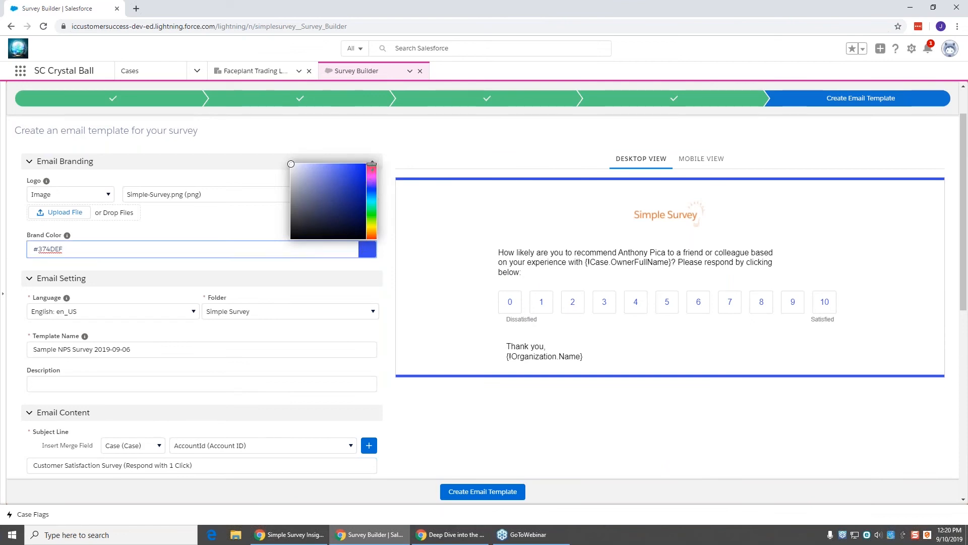
drag(372, 163, 372, 220)
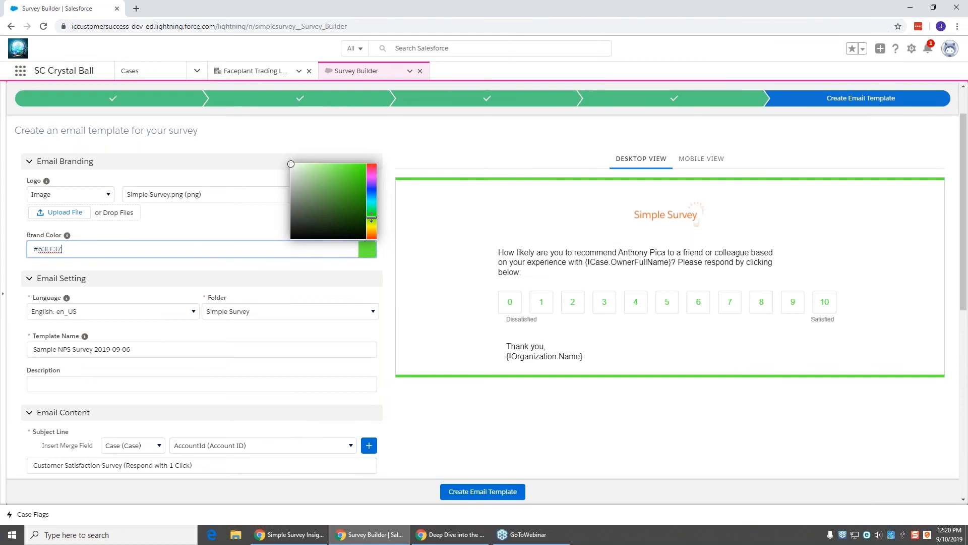
click(392, 218)
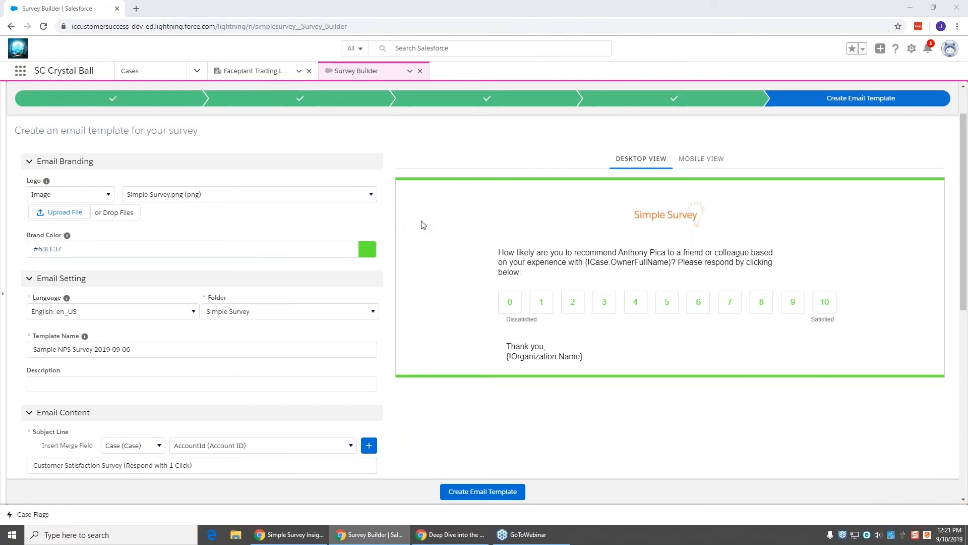
Step: Advance the slideshow to 'Demonstration - Migrate an Existing Survey Template', then return to Survey Builder
key(alt+Tab)
key(Tab)
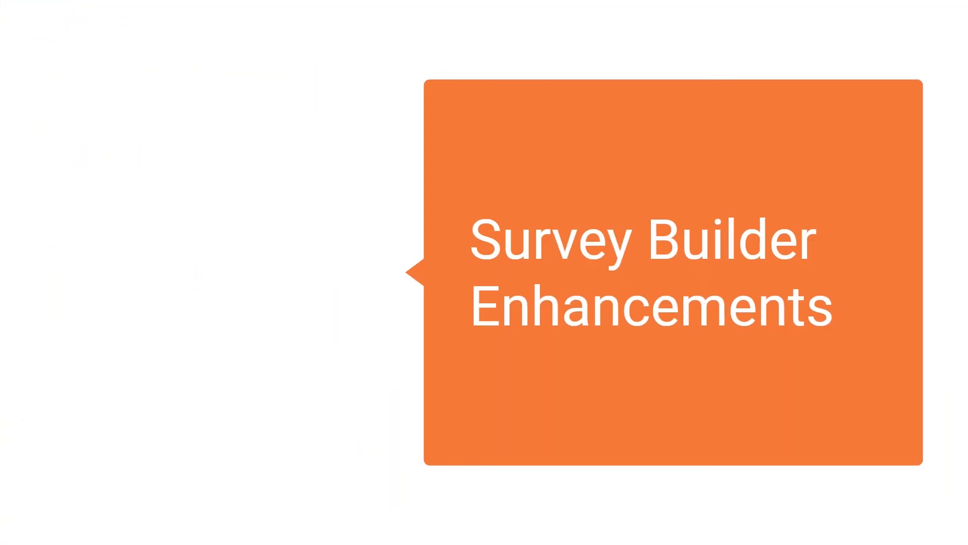
click(502, 205)
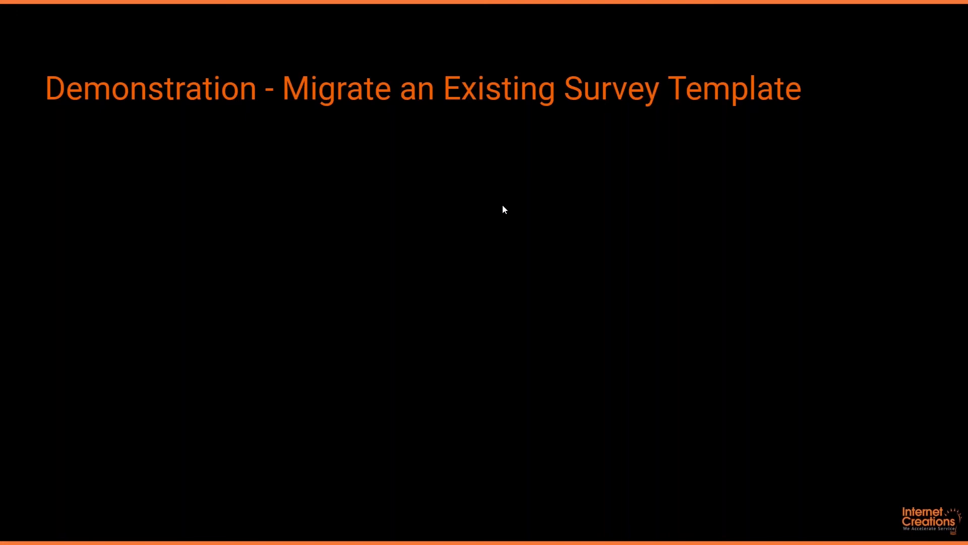
key(alt+Tab)
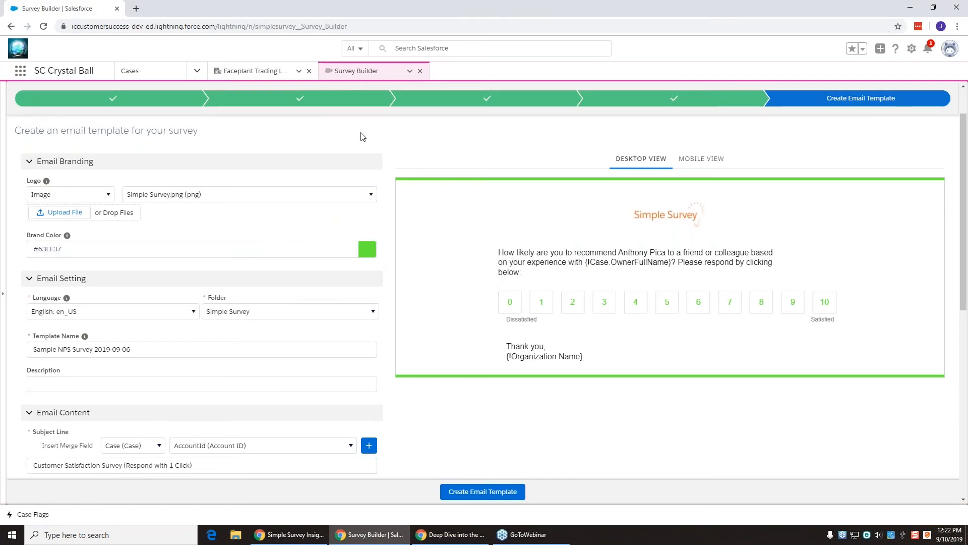
Step: Return to Choose Survey without saving and list the existing active surveys
click(177, 106)
click(539, 319)
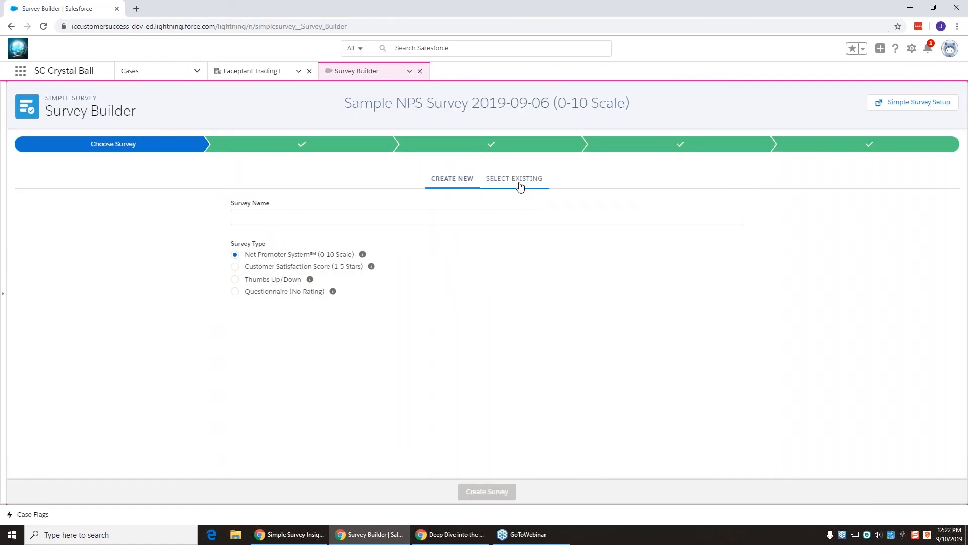
click(520, 187)
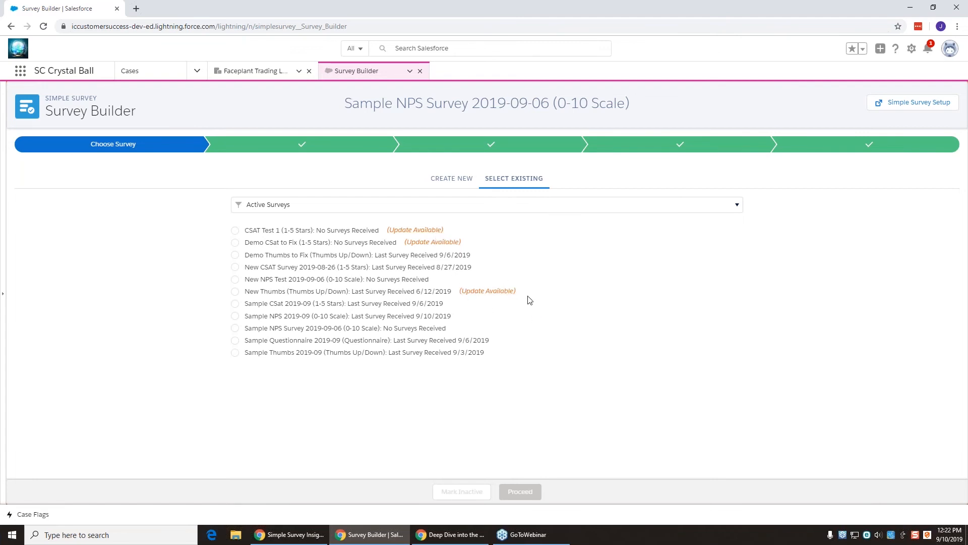
Step: Update the New Thumbs (Thumbs Up/Down) survey to the new templates, which offer Light and Dark themes
click(495, 297)
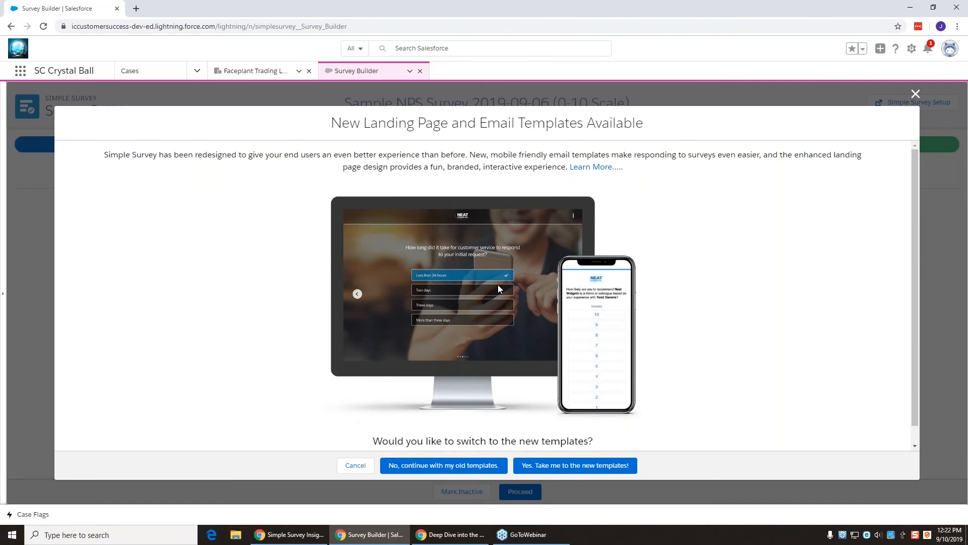
scroll(498, 285, down, 1)
scroll(500, 288, up, 1)
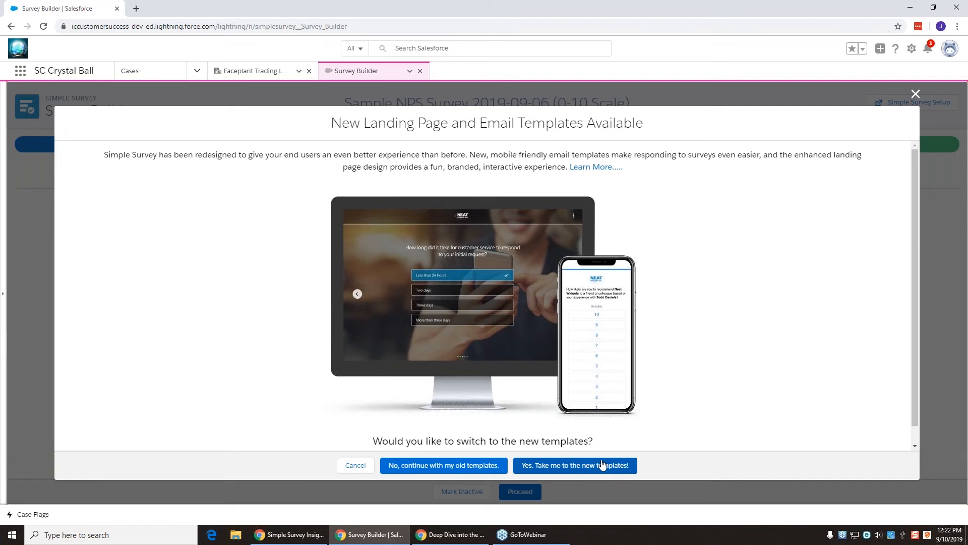
click(601, 464)
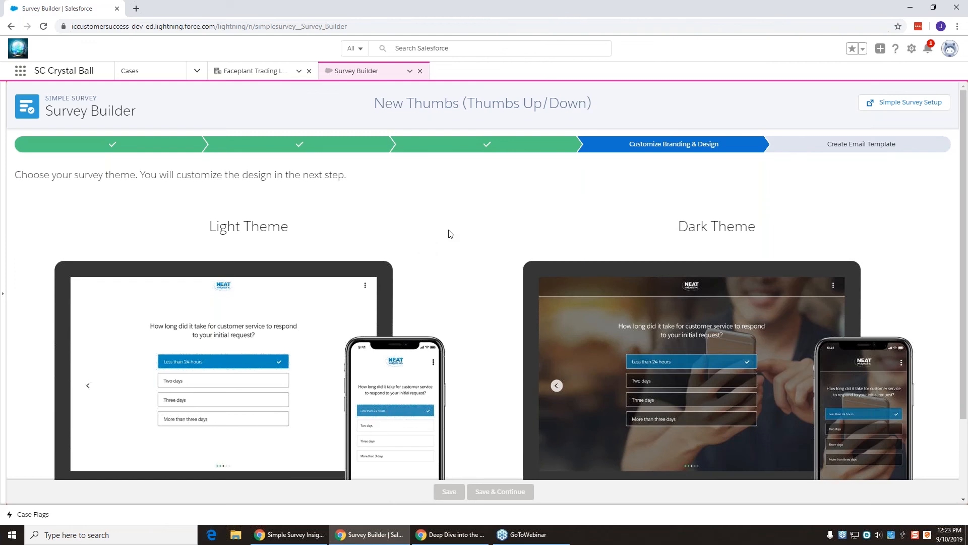
Step: Choose the Light Theme for the New Thumbs landing page and save
scroll(452, 232, down, 1)
scroll(454, 233, down, 2)
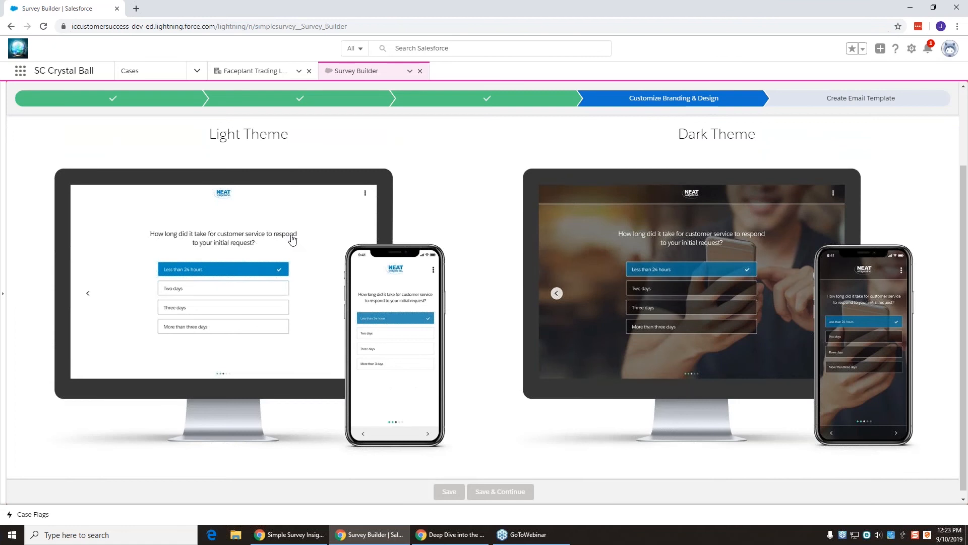
click(292, 240)
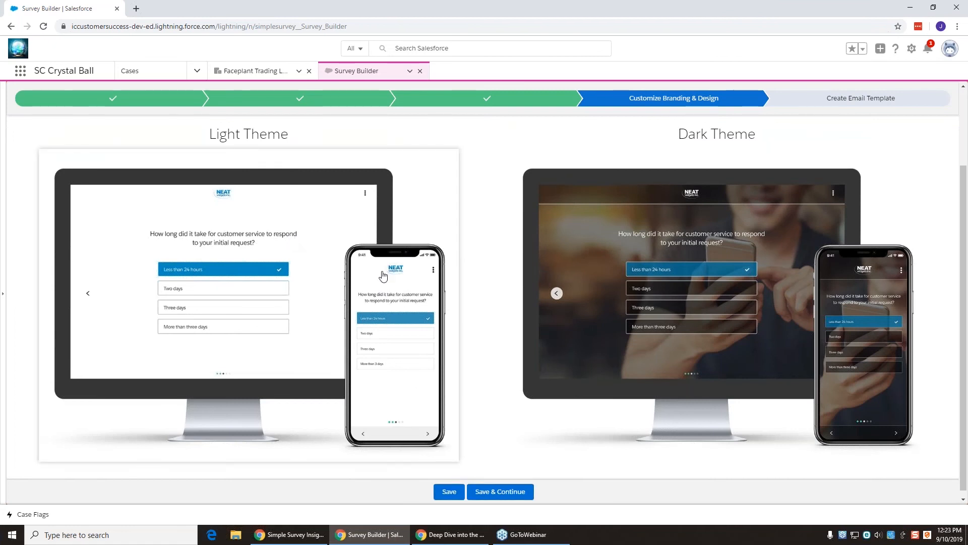
click(500, 491)
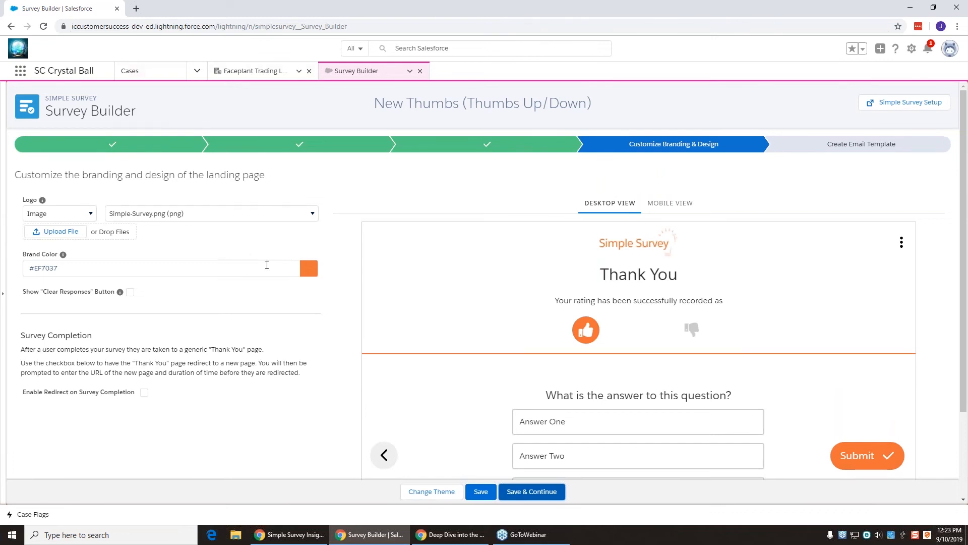
Step: Change the New Thumbs theme to Dark Theme and save to reach branding
click(448, 496)
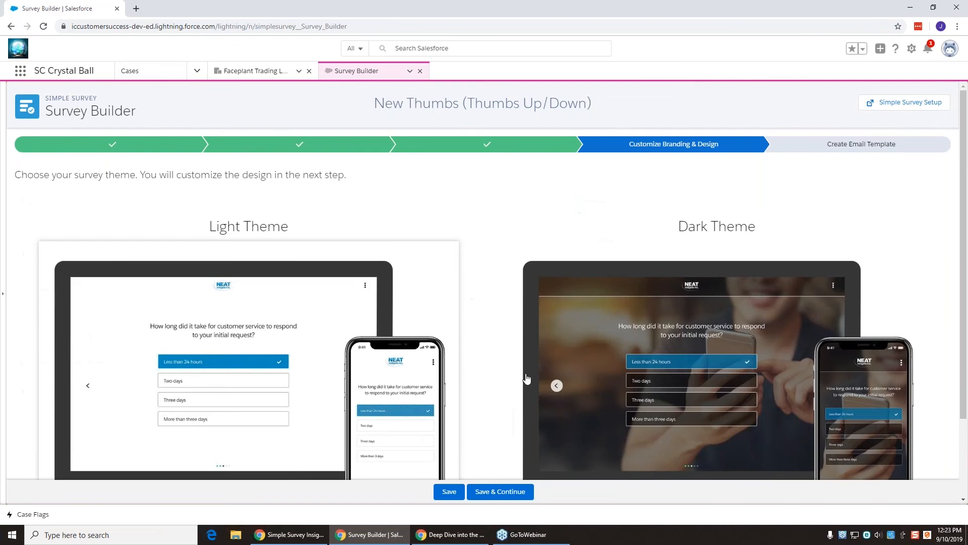
scroll(504, 302, down, 2)
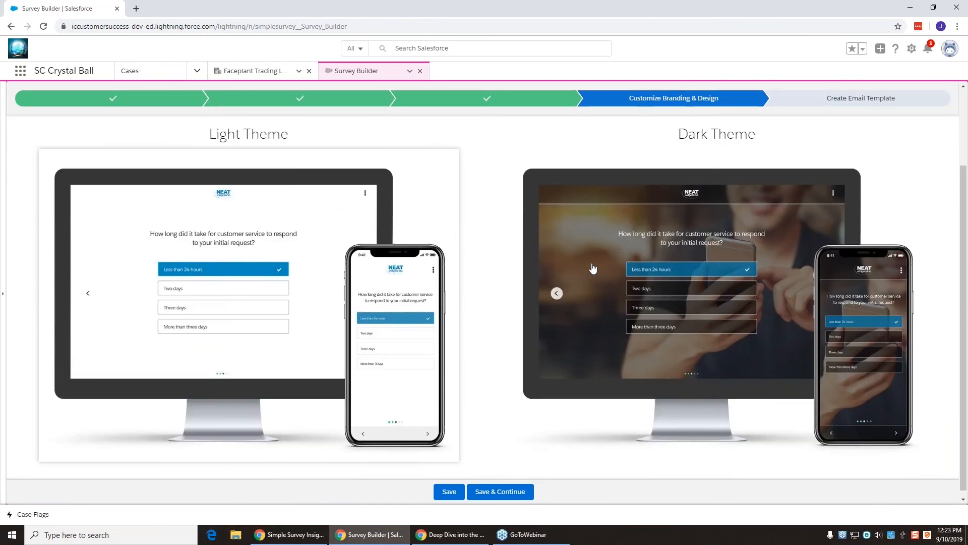
click(502, 492)
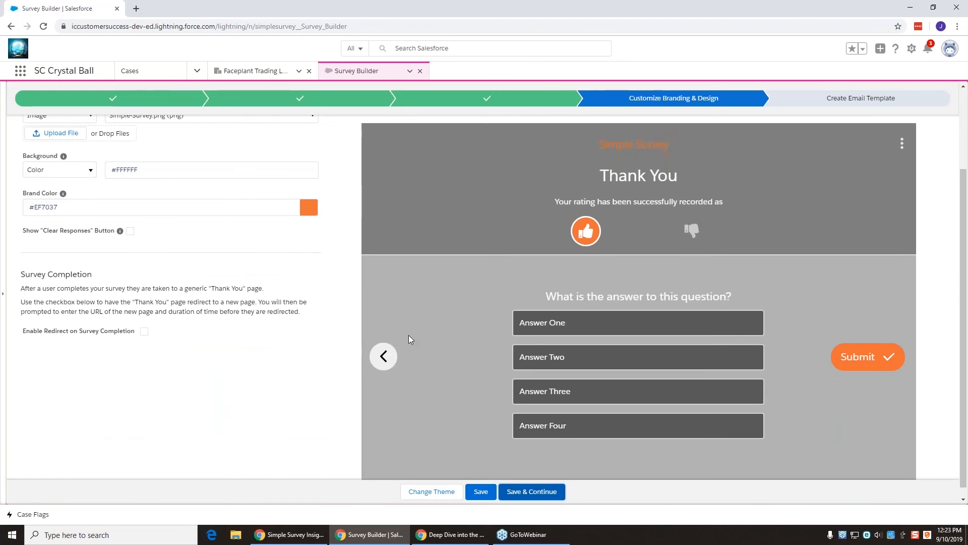
scroll(419, 331, up, 2)
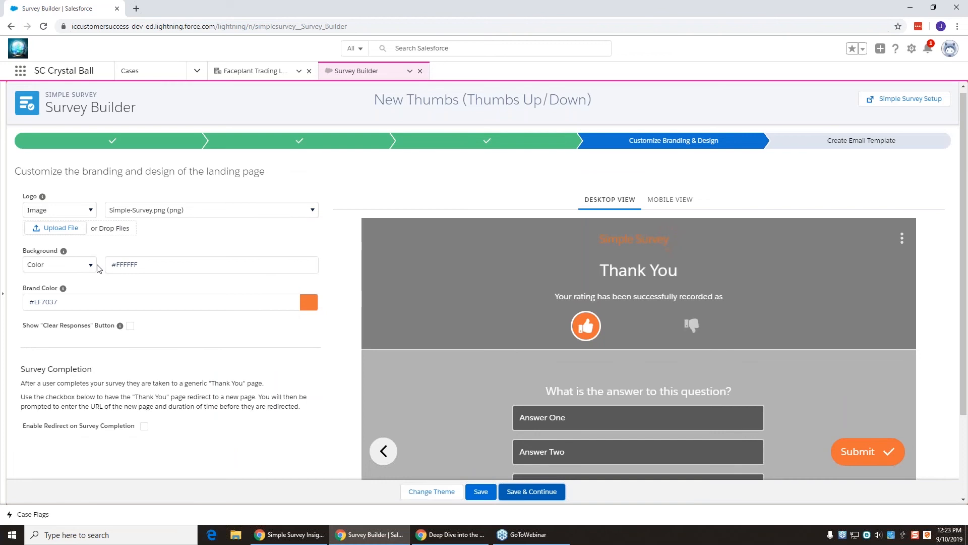
Step: Set the landing page background to the image 'Sunrise at Monument Valley 2.jpg'
click(88, 266)
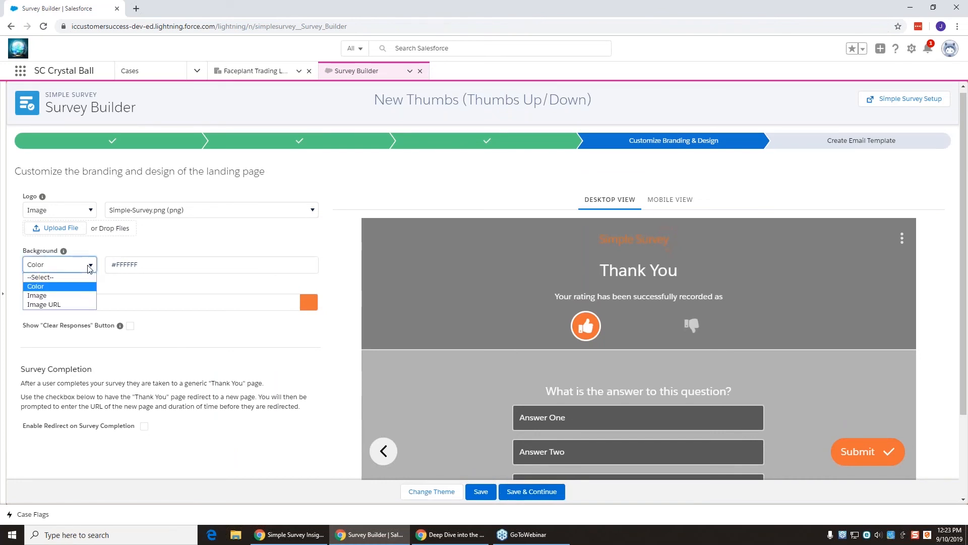
click(72, 295)
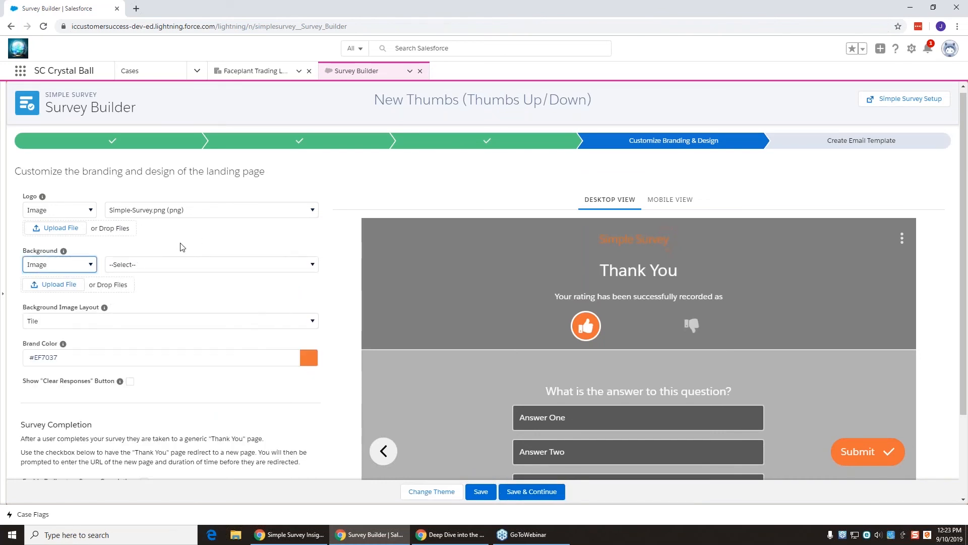
click(178, 265)
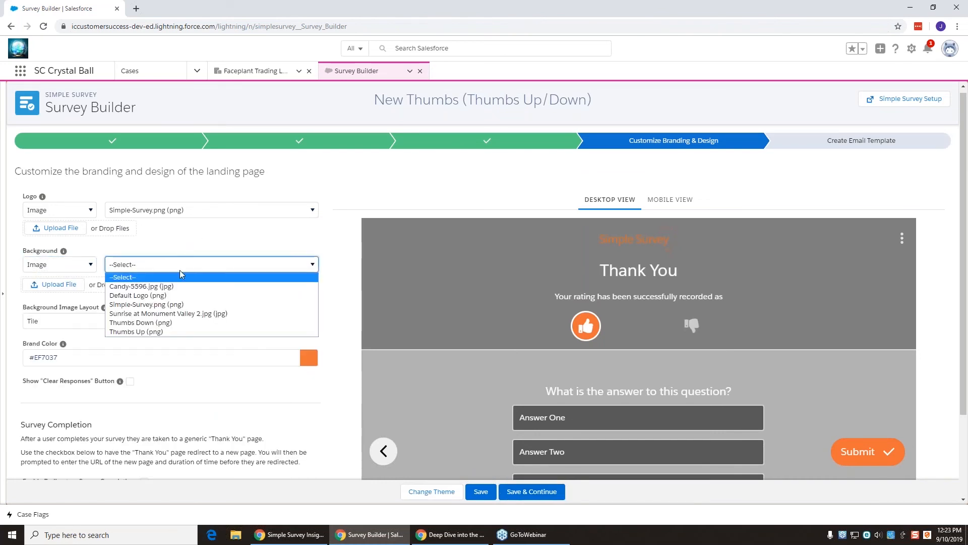
click(179, 314)
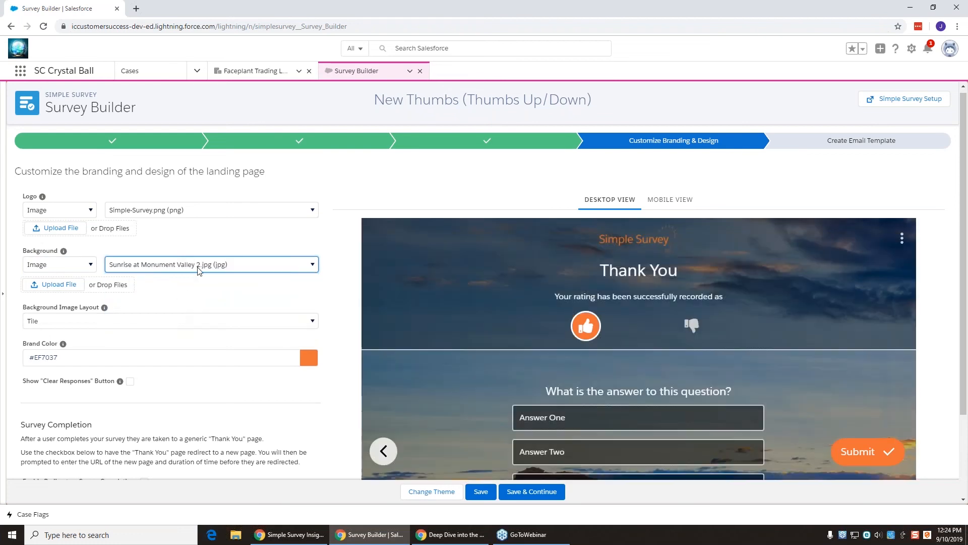
scroll(507, 317, down, 1)
scroll(473, 323, down, 2)
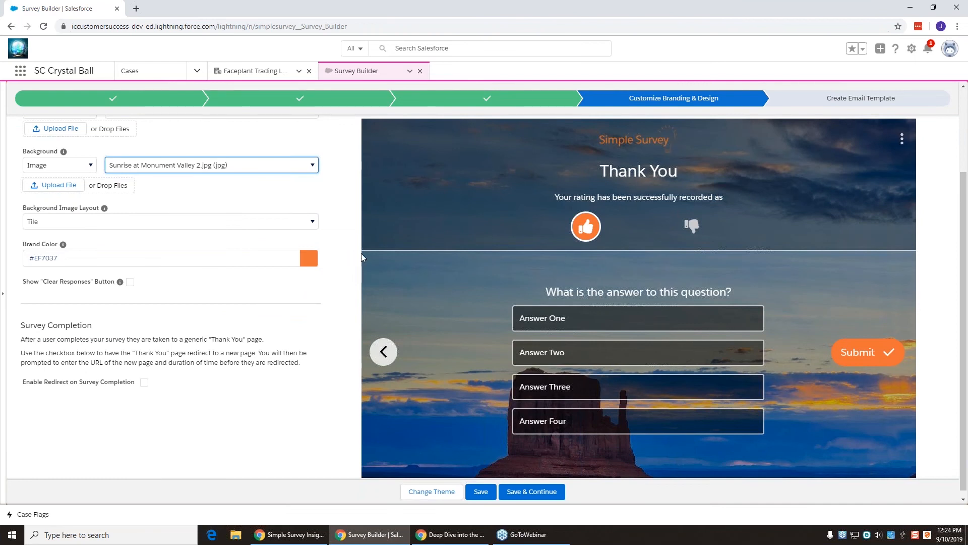
scroll(202, 221, up, 2)
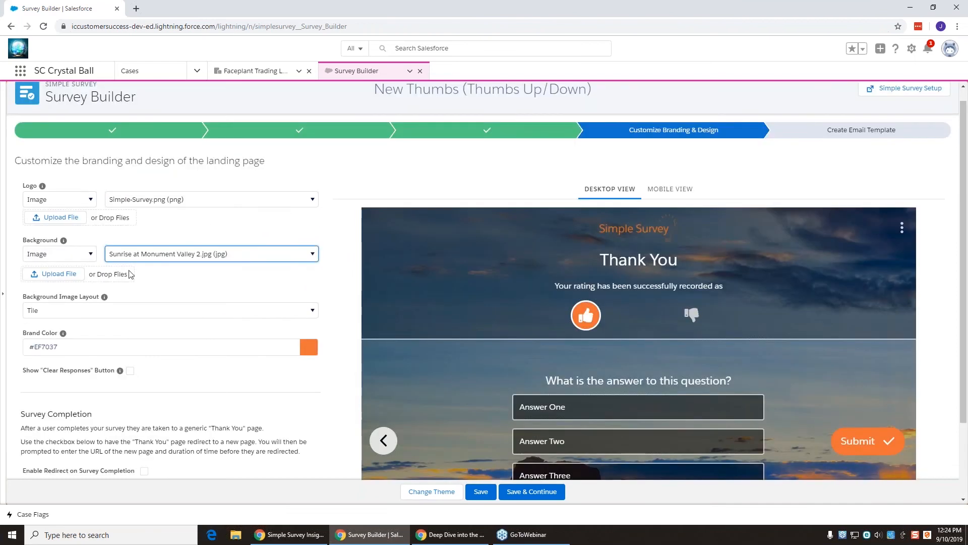
Step: Set the Background Image Layout to Fill
click(59, 312)
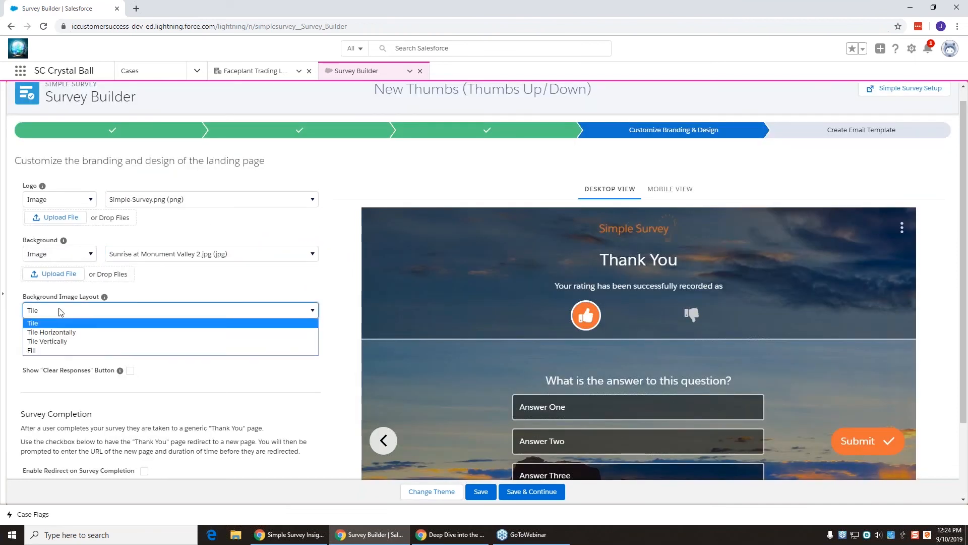
click(61, 351)
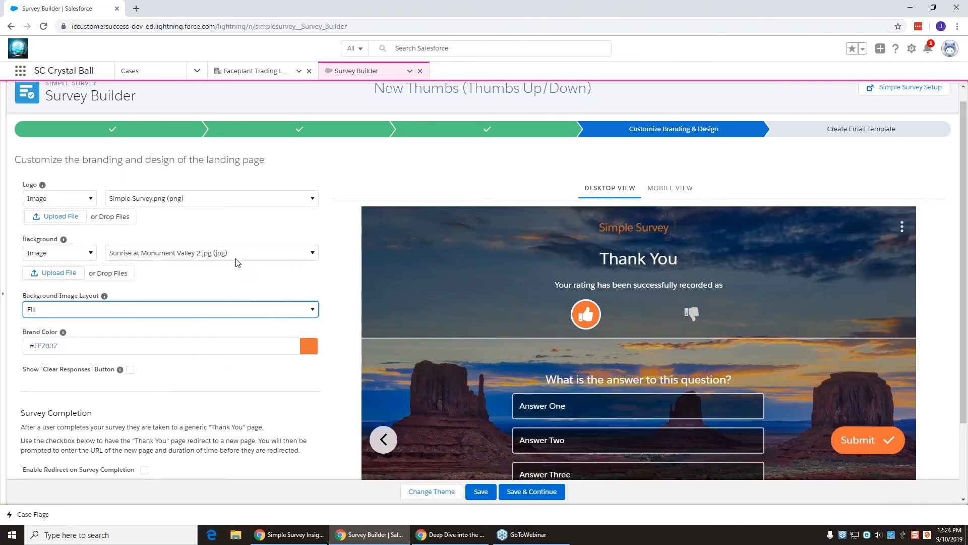
scroll(237, 258, down, 2)
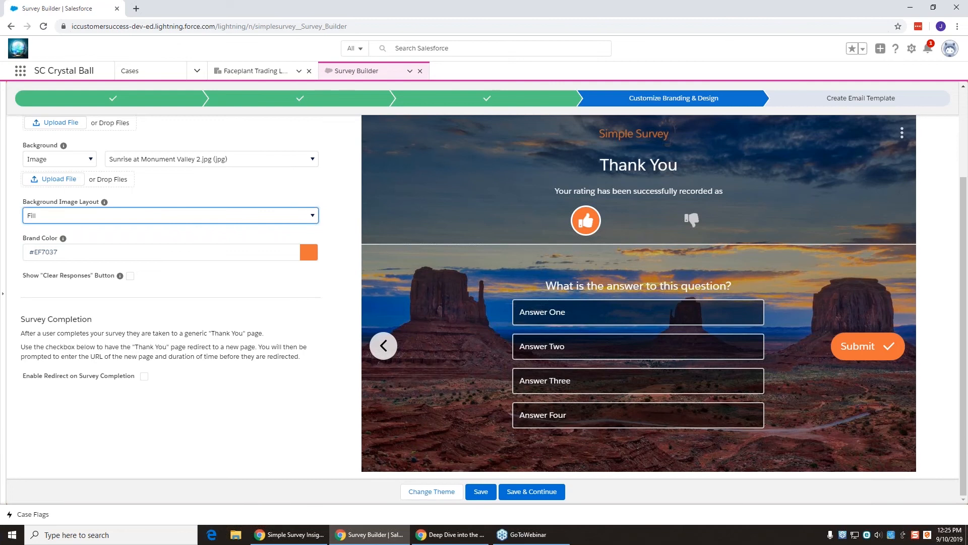
Step: Return to the Google Slides deck and move to the 'Key Questions' slide
key(alt+Tab)
key(alt+Tab)
key(alt+Tab)
key(alt+Tab)
key(alt+Tab)
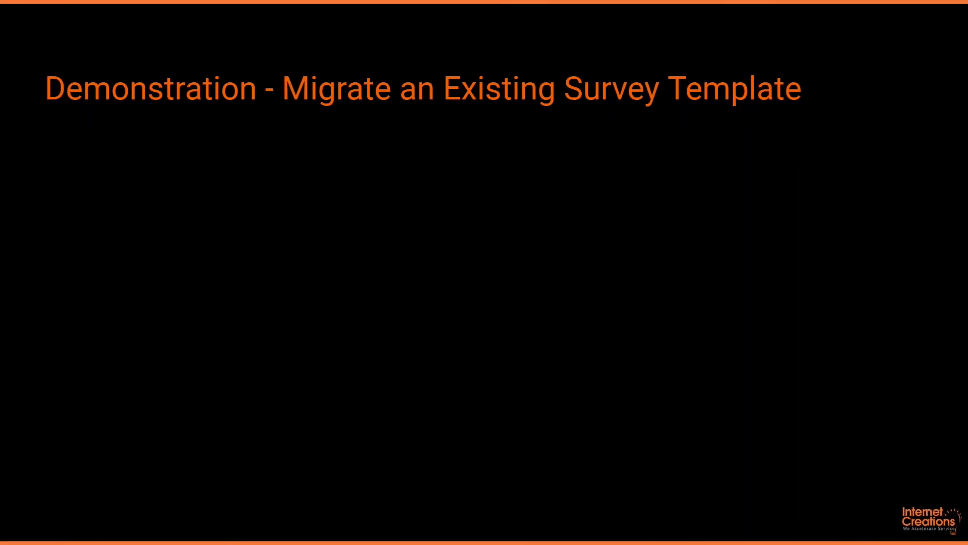
key(Left)
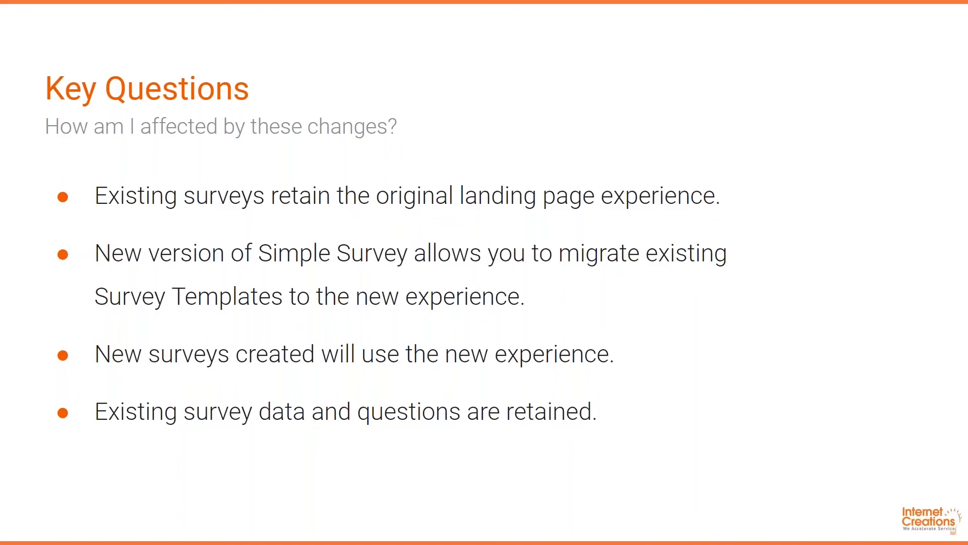
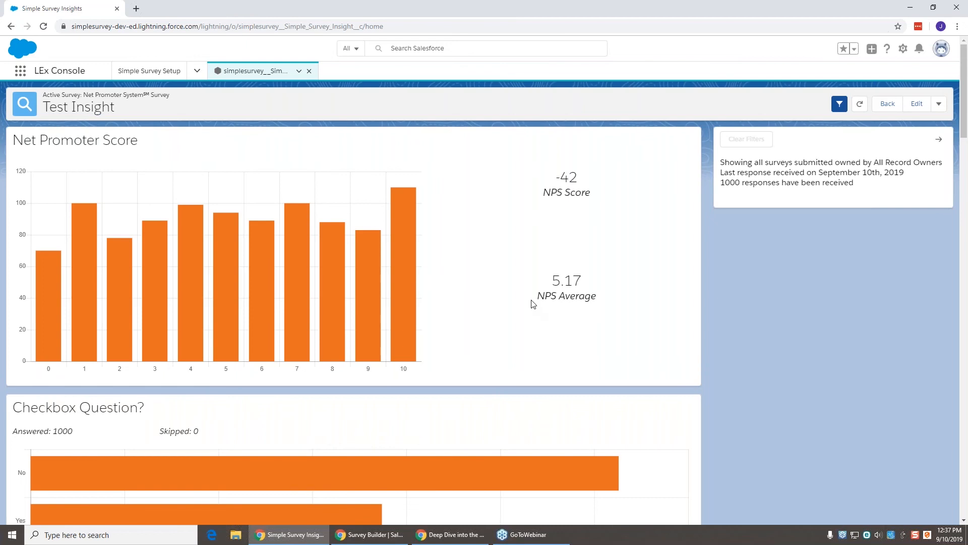
scroll(525, 299, down, 3)
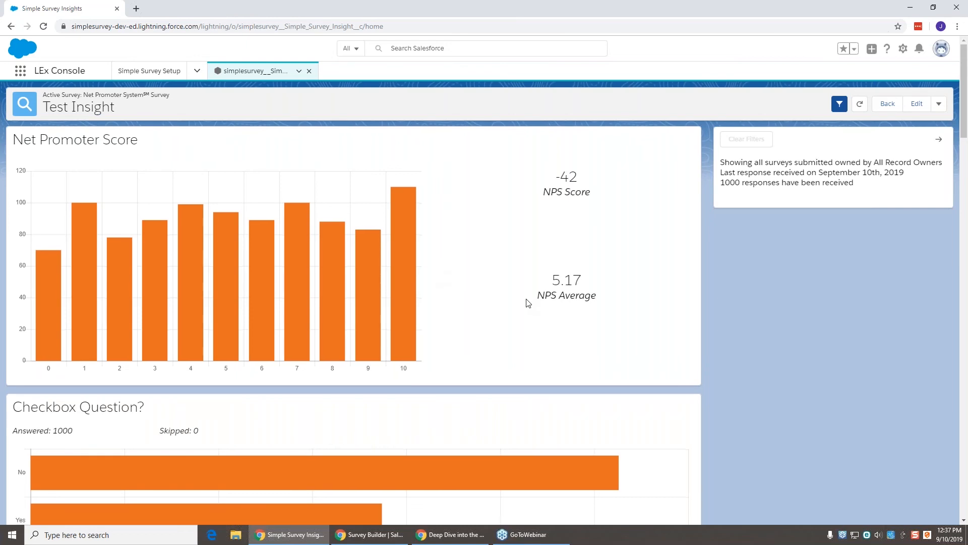
scroll(526, 299, down, 2)
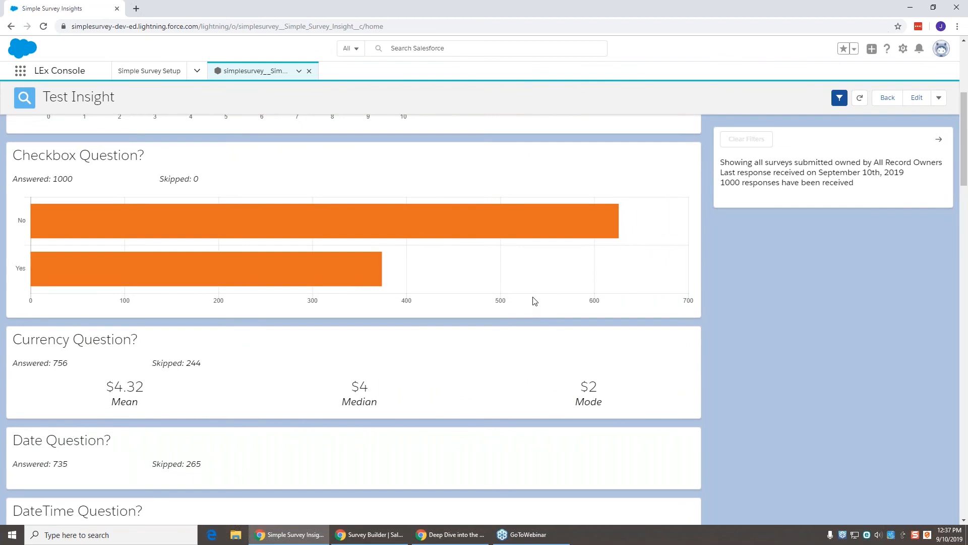
scroll(533, 303, down, 1)
scroll(533, 304, down, 1)
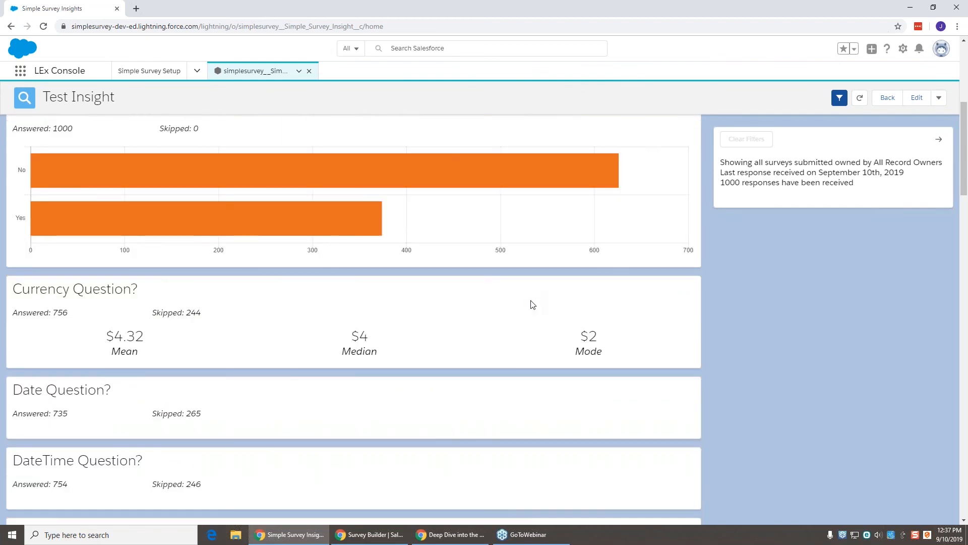
scroll(532, 304, down, 3)
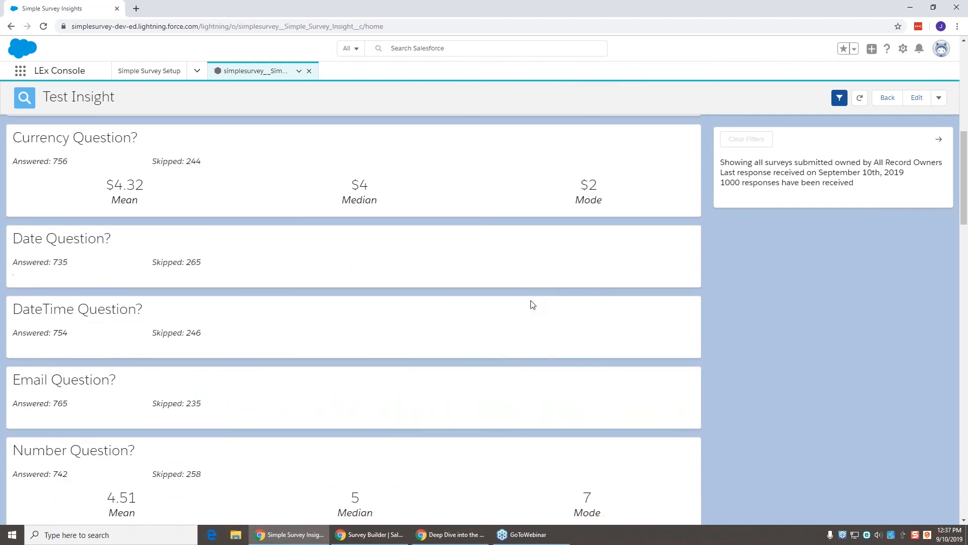
scroll(533, 304, down, 2)
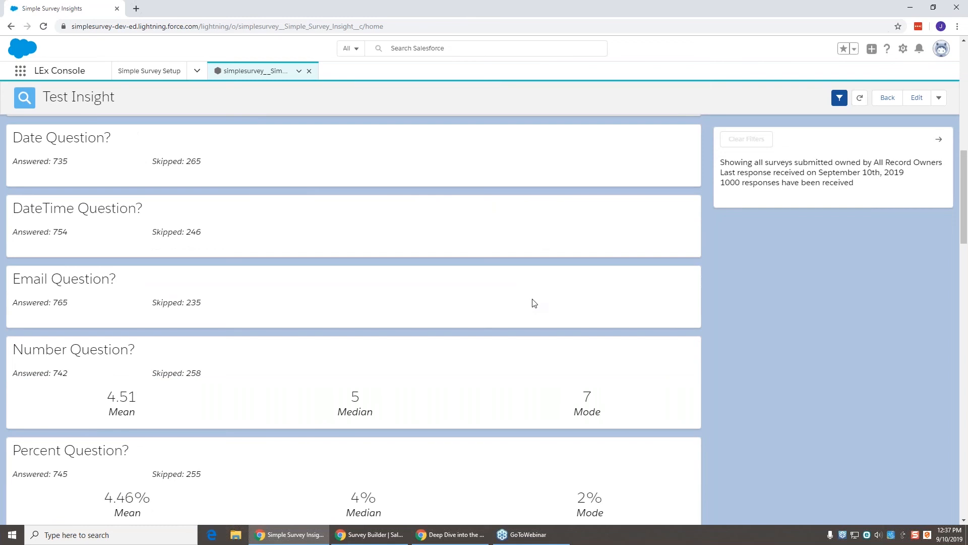
scroll(534, 303, down, 7)
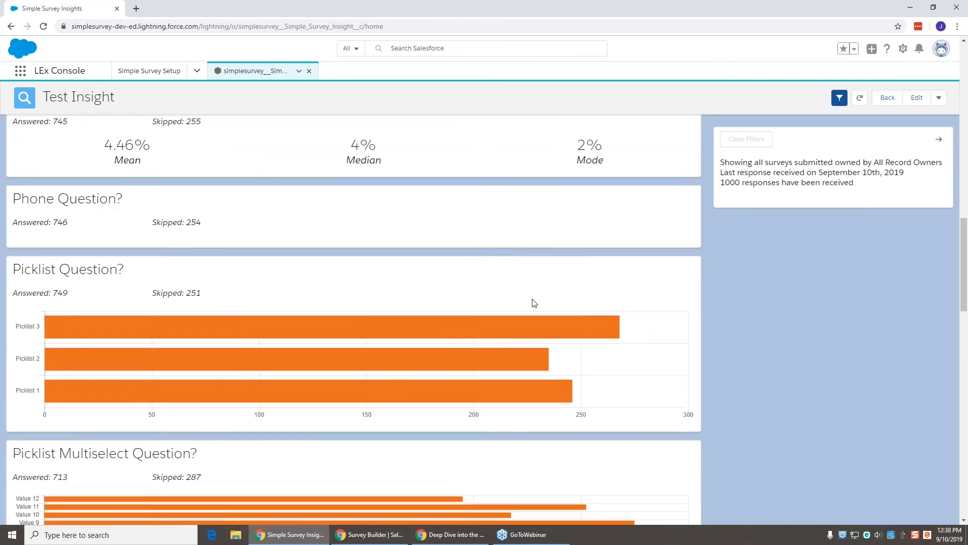
scroll(534, 303, down, 2)
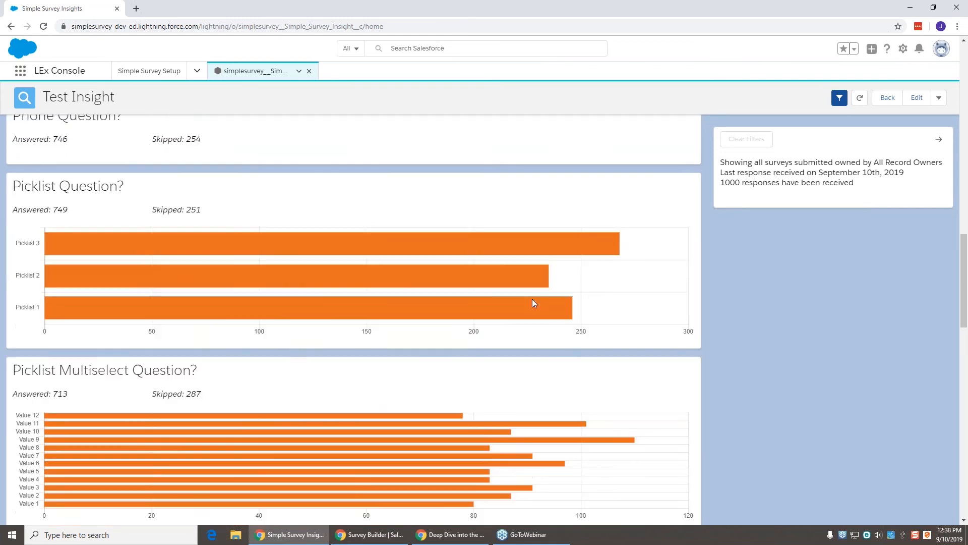
scroll(534, 303, down, 2)
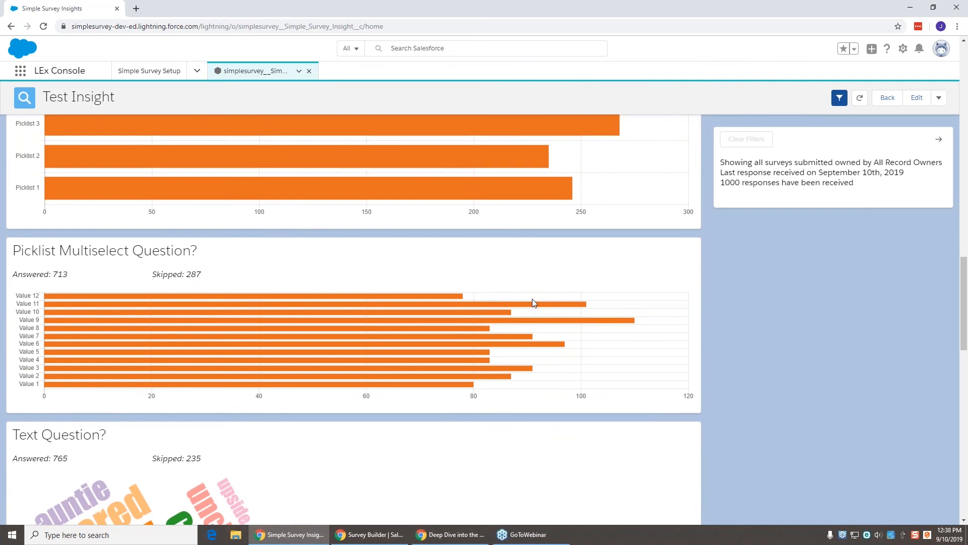
scroll(533, 303, down, 3)
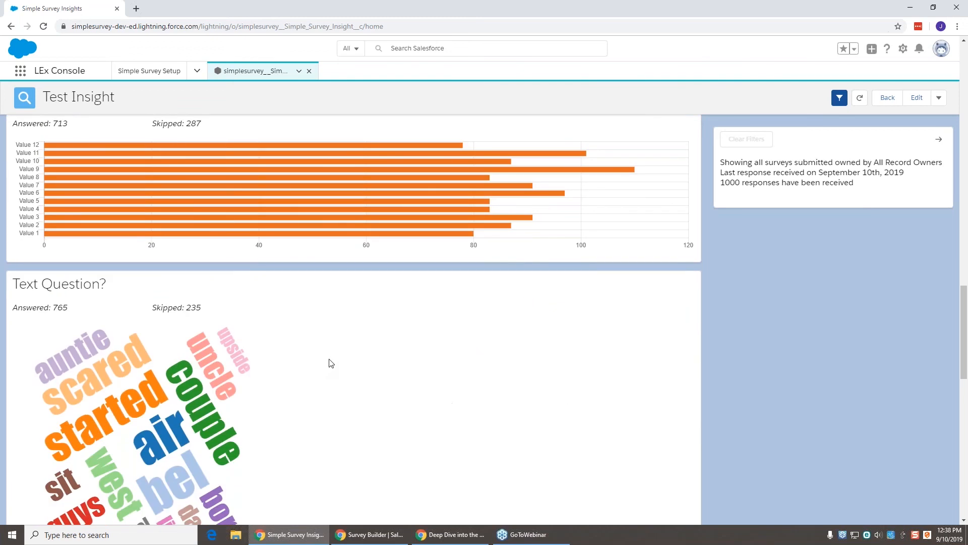
scroll(331, 362, down, 1)
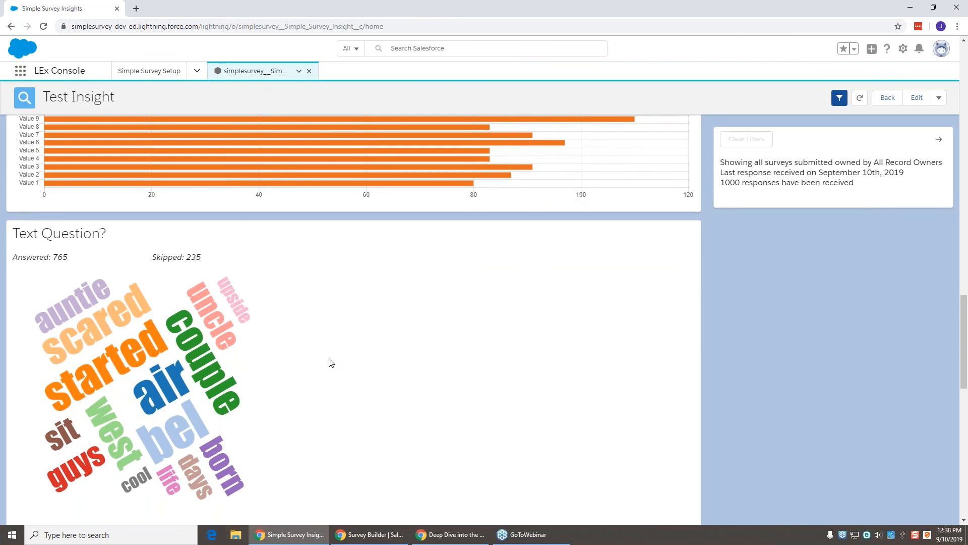
scroll(335, 362, up, 7)
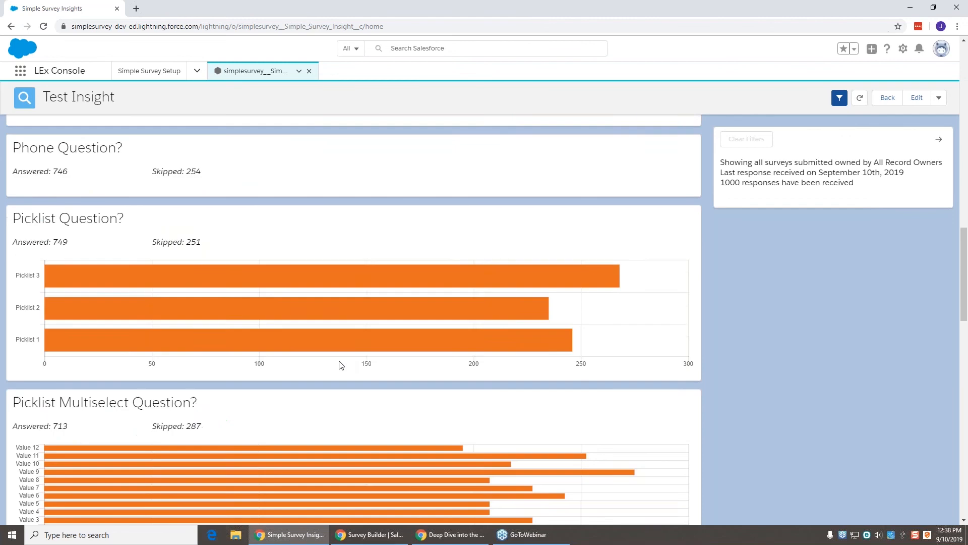
scroll(341, 364, up, 20)
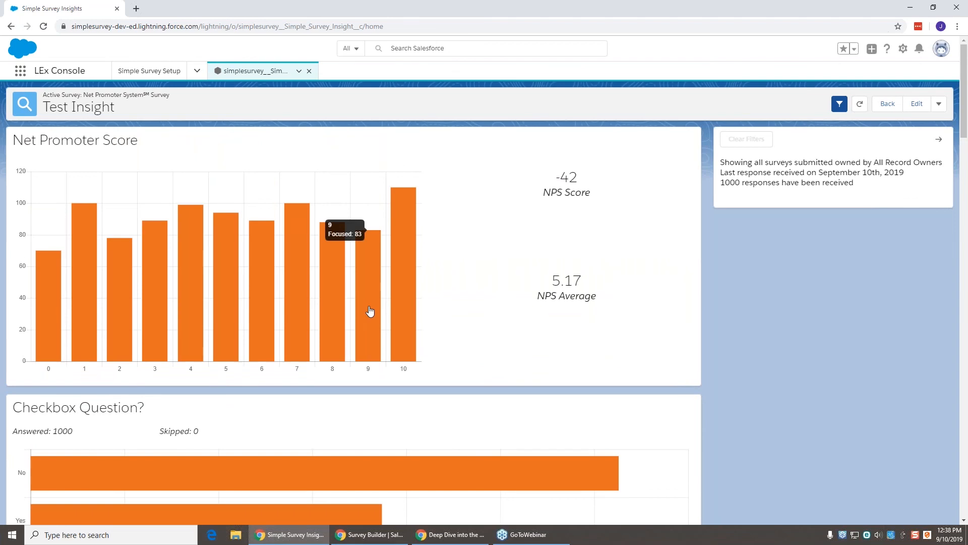
Step: Filter the Test Insight dashboard to Net Promoter Scores 9 and 10, leaving 193 responses
click(370, 312)
click(402, 301)
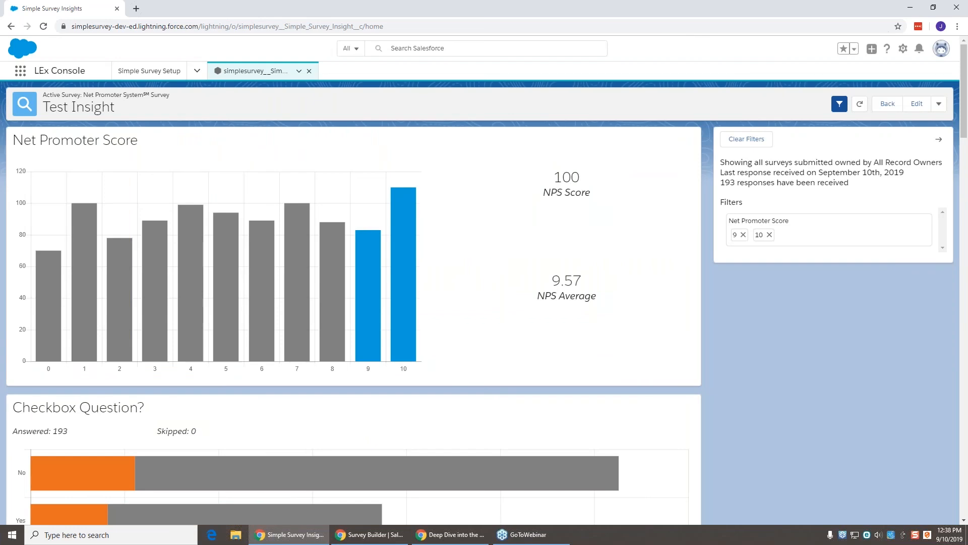
mouse_move(398, 316)
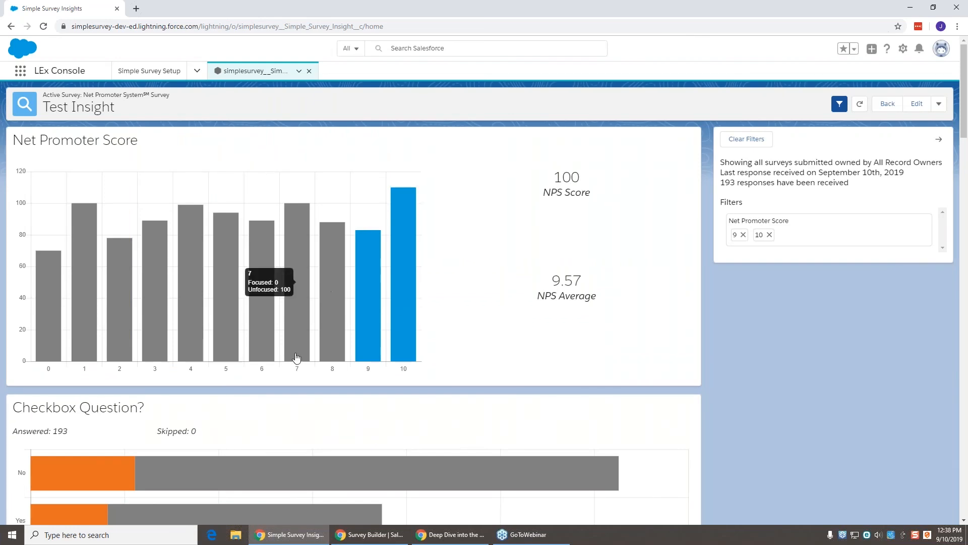
Step: Scroll through the filtered charts comparing focused versus unfocused answers
scroll(291, 347, down, 4)
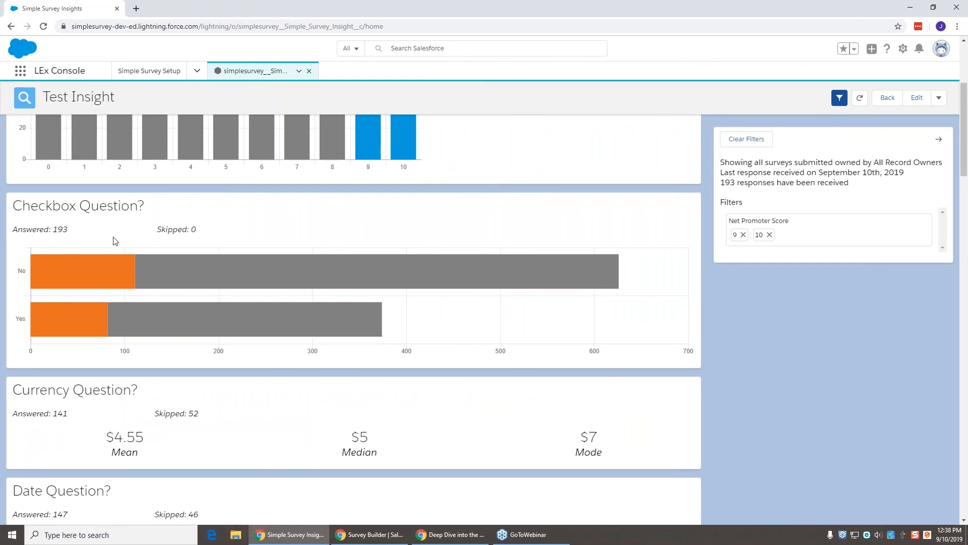
mouse_move(108, 268)
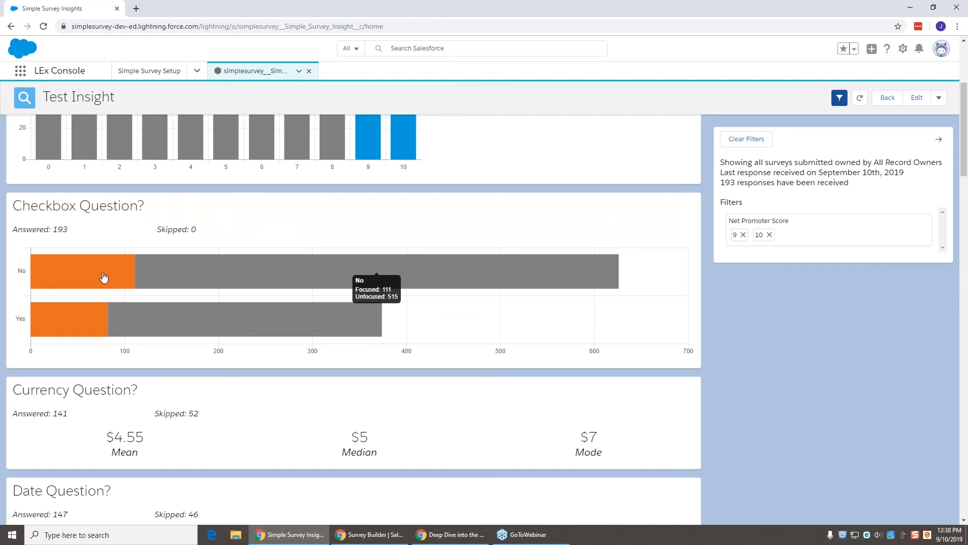
mouse_move(94, 315)
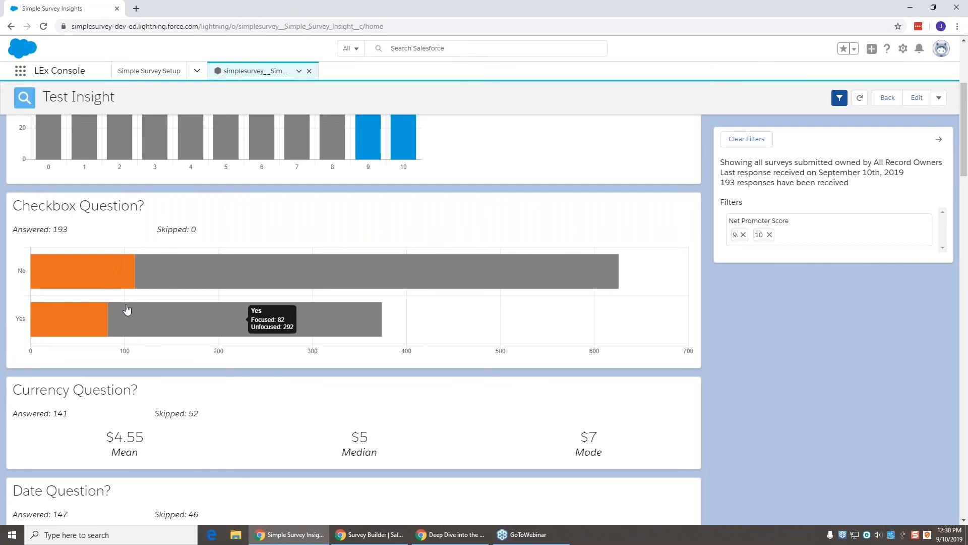
scroll(127, 310, down, 13)
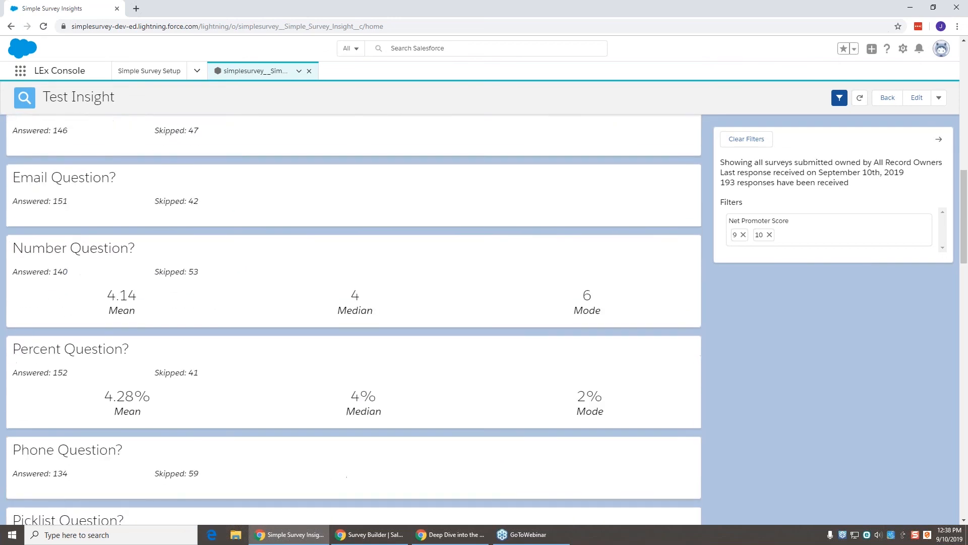
scroll(353, 323, down, 13)
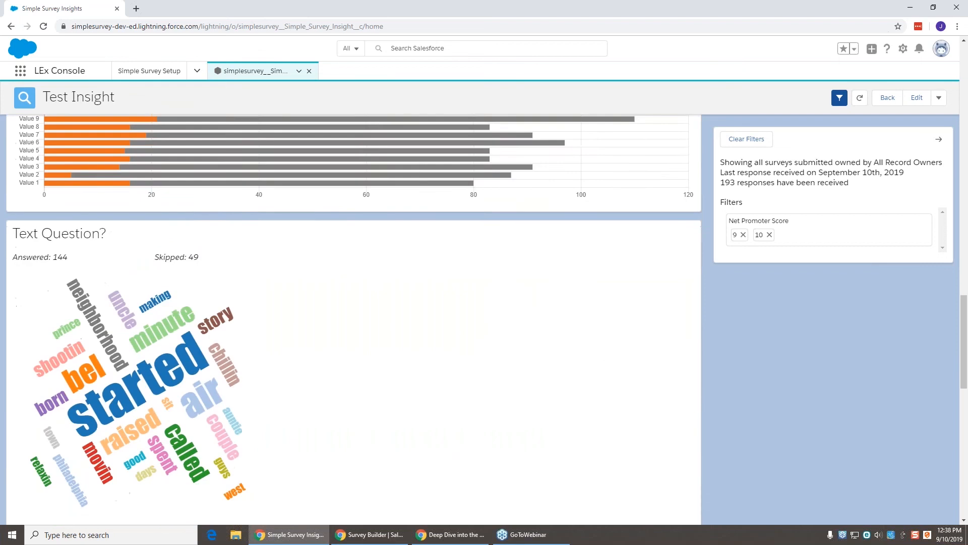
scroll(122, 303, down, 1)
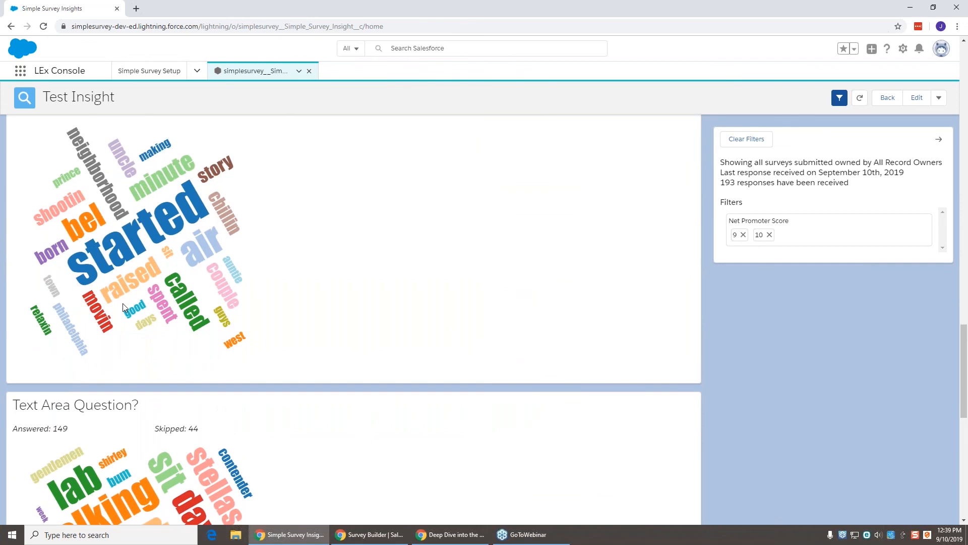
scroll(95, 246, up, 3)
scroll(94, 246, up, 2)
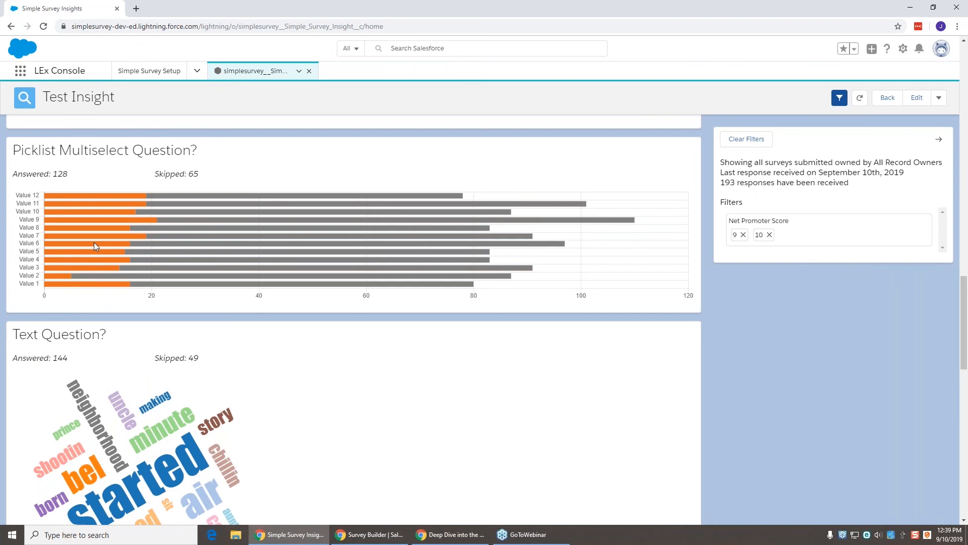
click(105, 212)
click(105, 219)
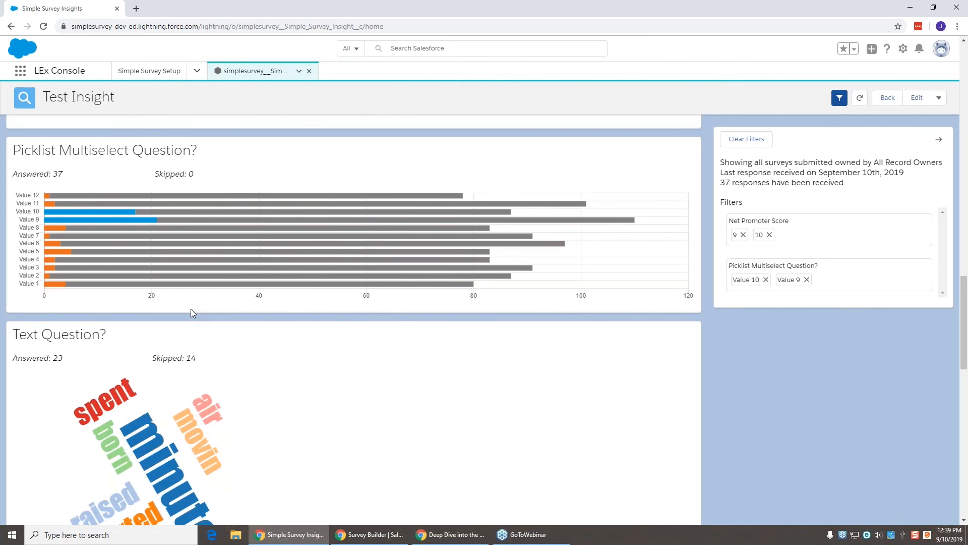
scroll(211, 316, down, 2)
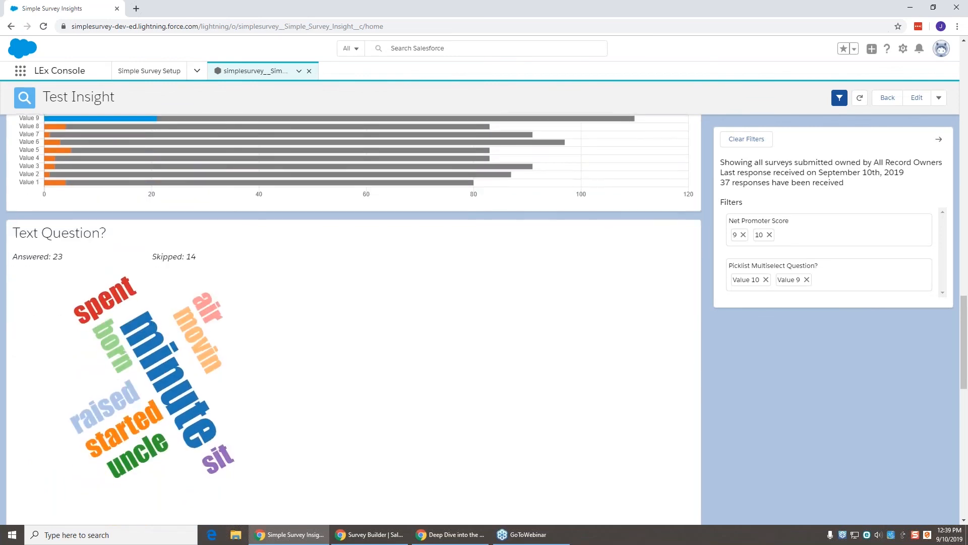
scroll(353, 318, down, 1)
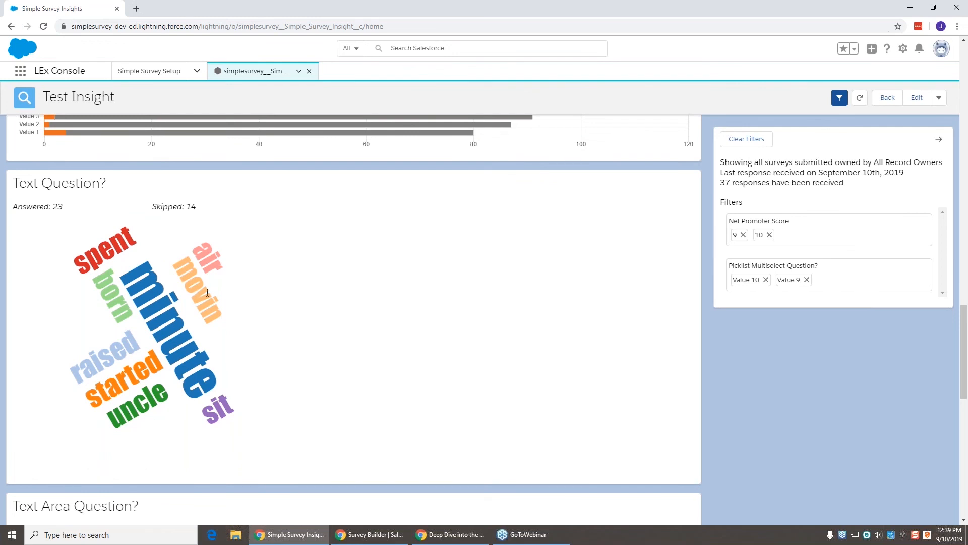
scroll(208, 293, down, 4)
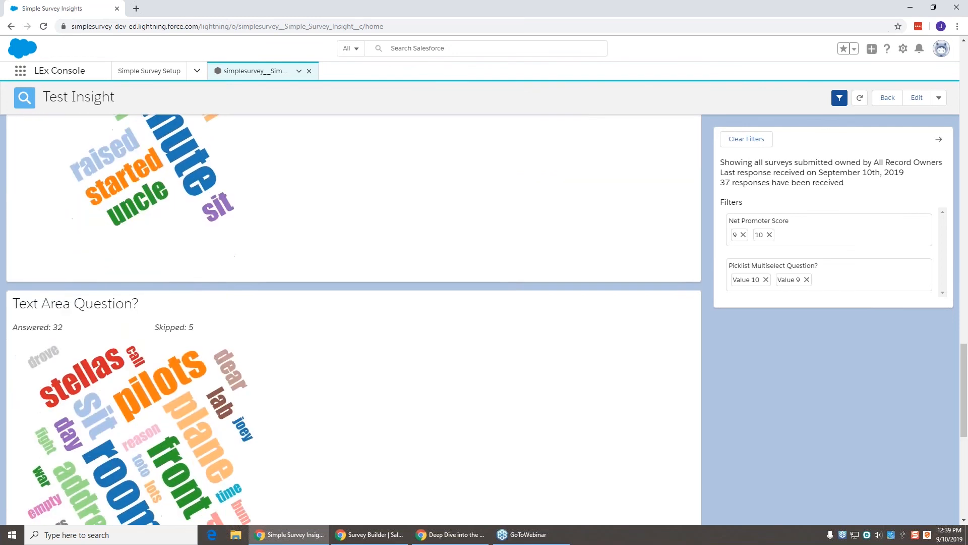
scroll(353, 318, down, 2)
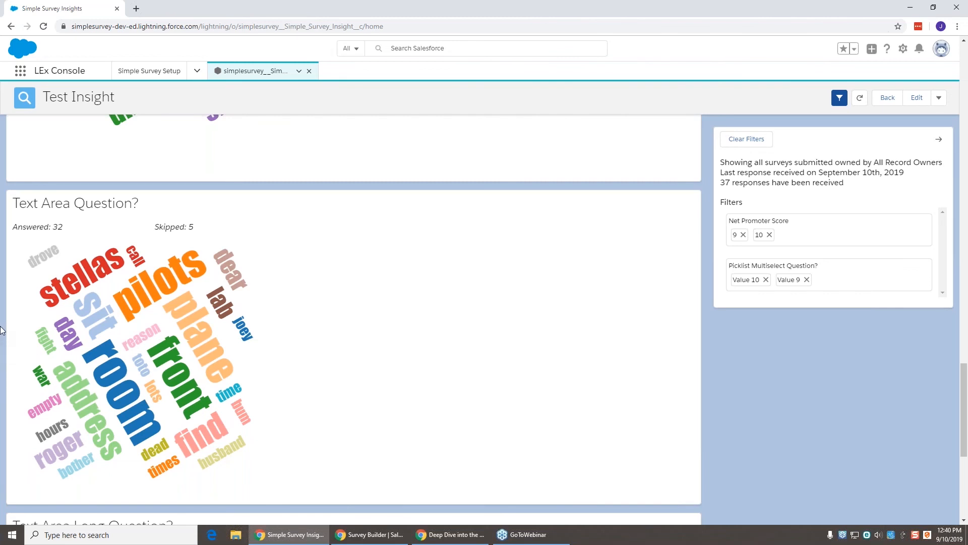
scroll(6, 308, up, 3)
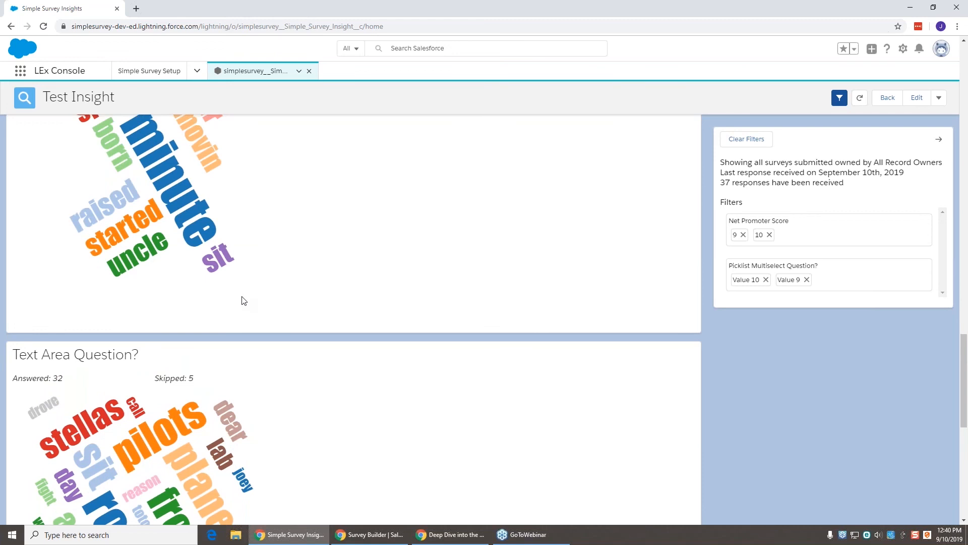
scroll(241, 301, up, 2)
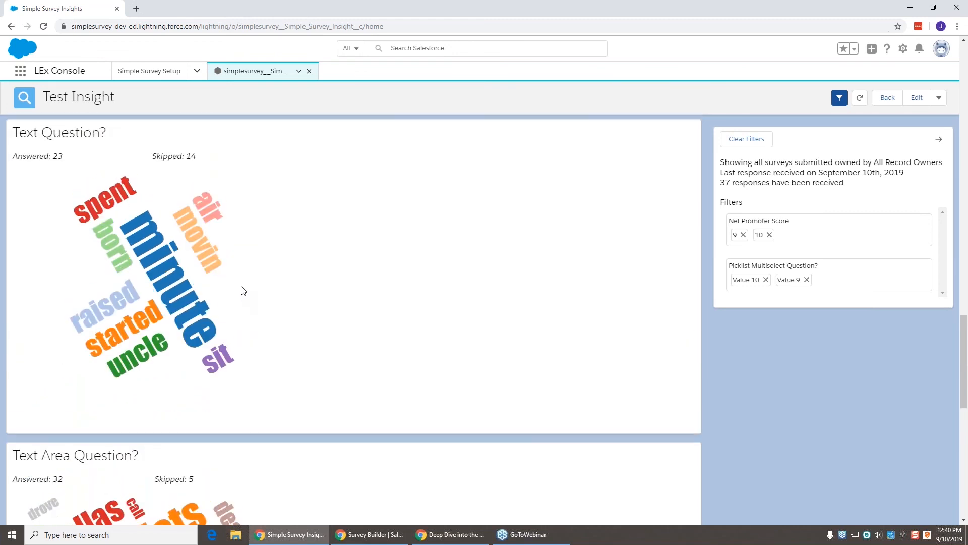
scroll(242, 285, up, 6)
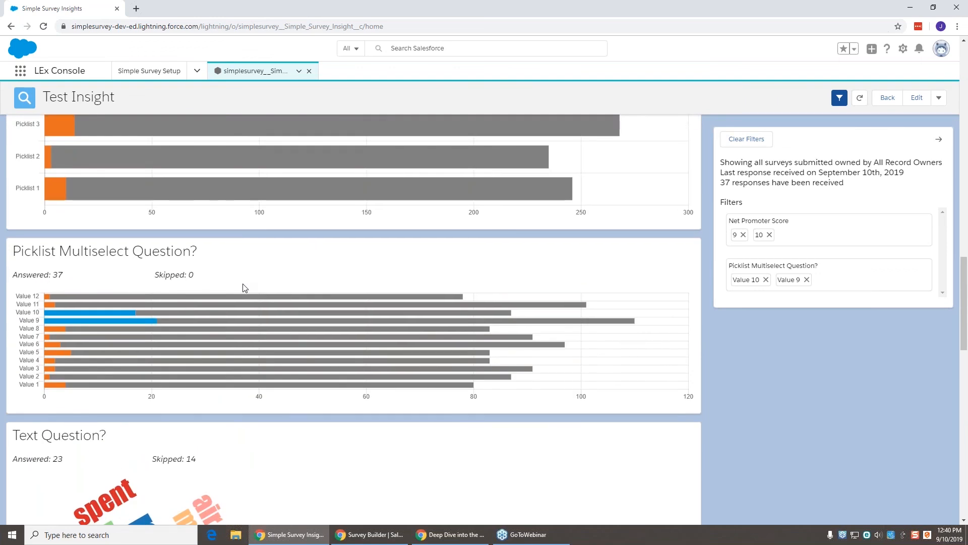
scroll(244, 287, up, 1)
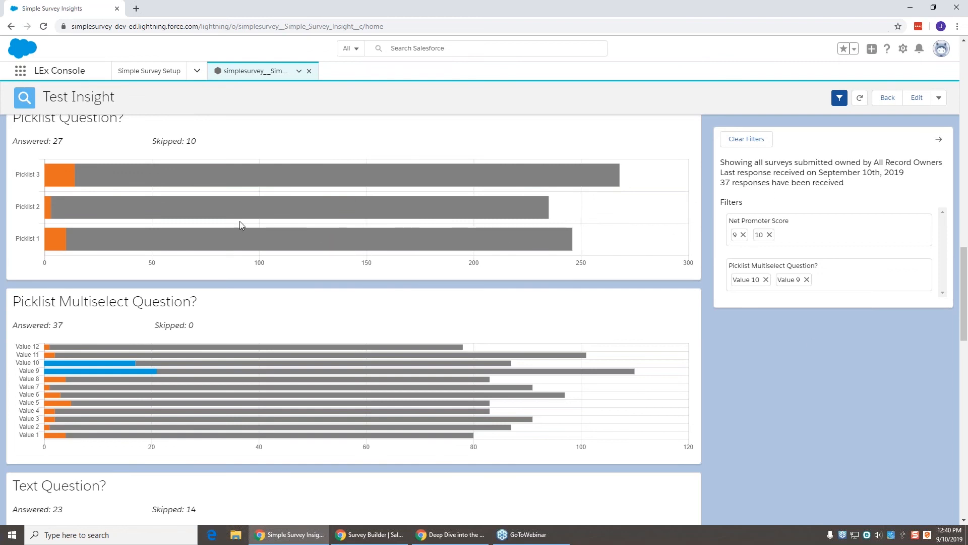
mouse_move(62, 184)
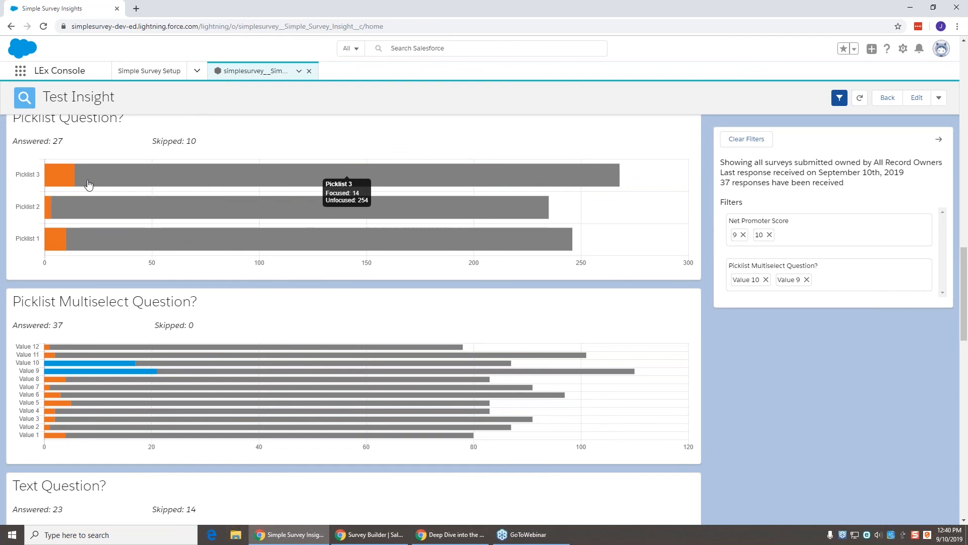
click(70, 183)
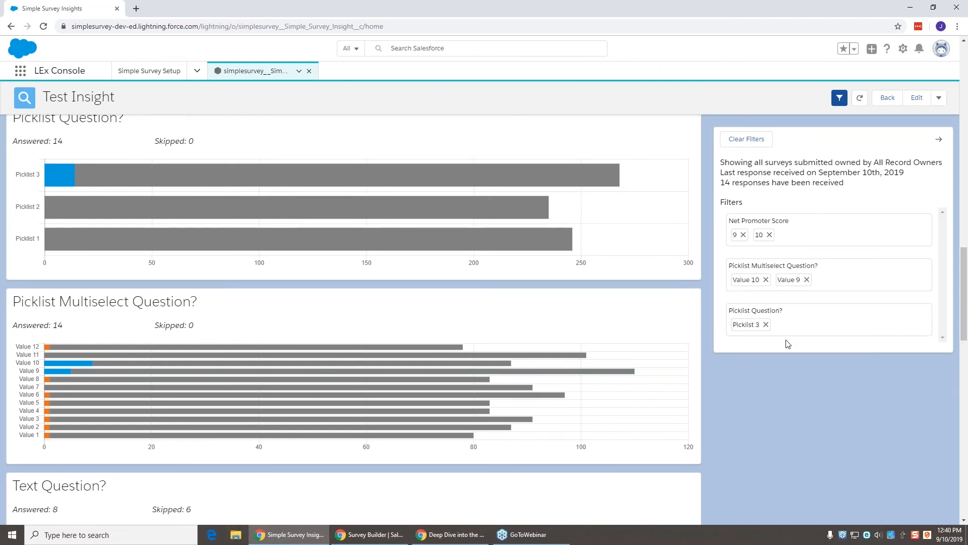
click(765, 324)
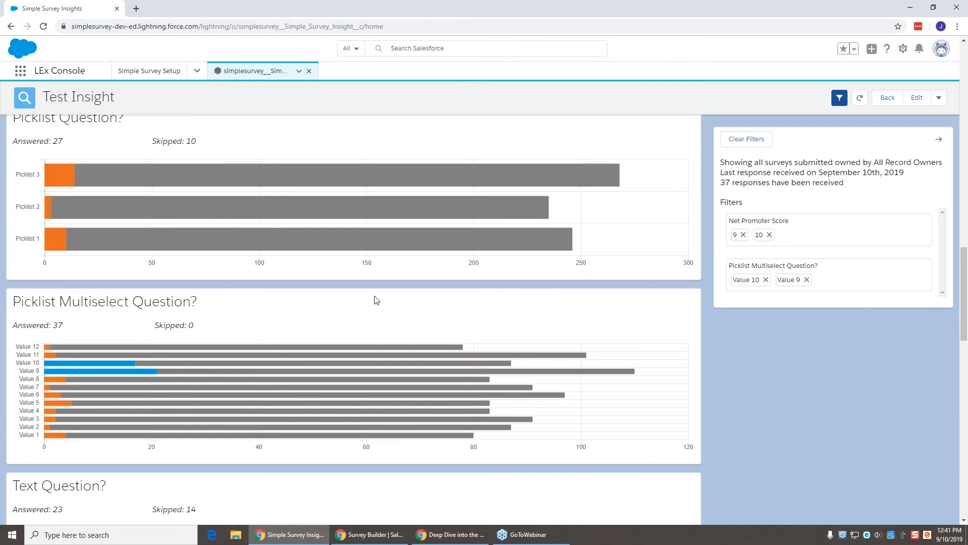
scroll(378, 300, up, 4)
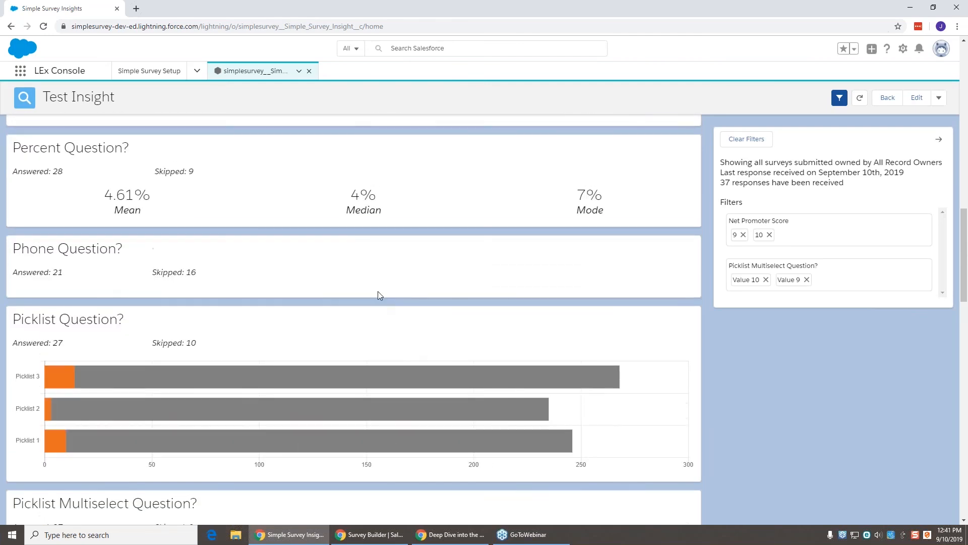
scroll(379, 293, up, 2)
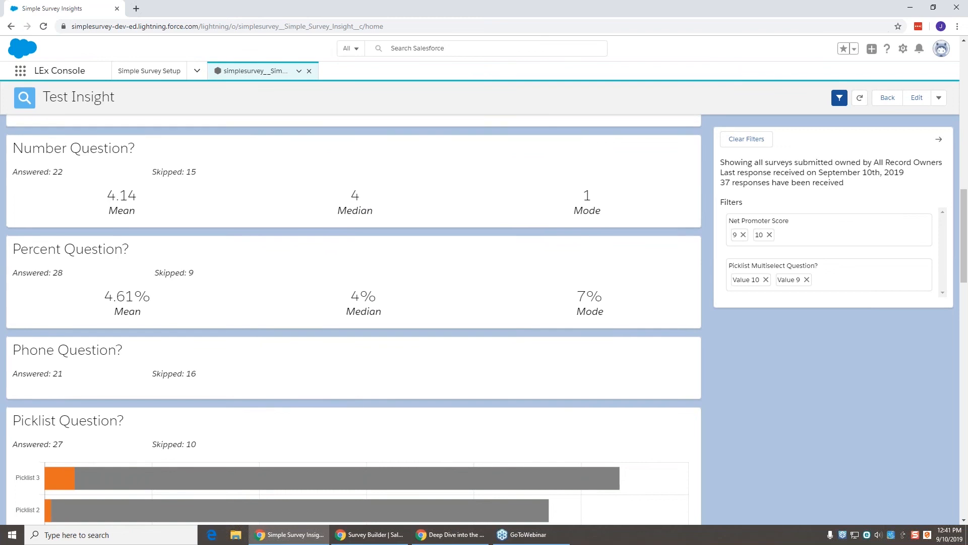
scroll(353, 320, up, 1)
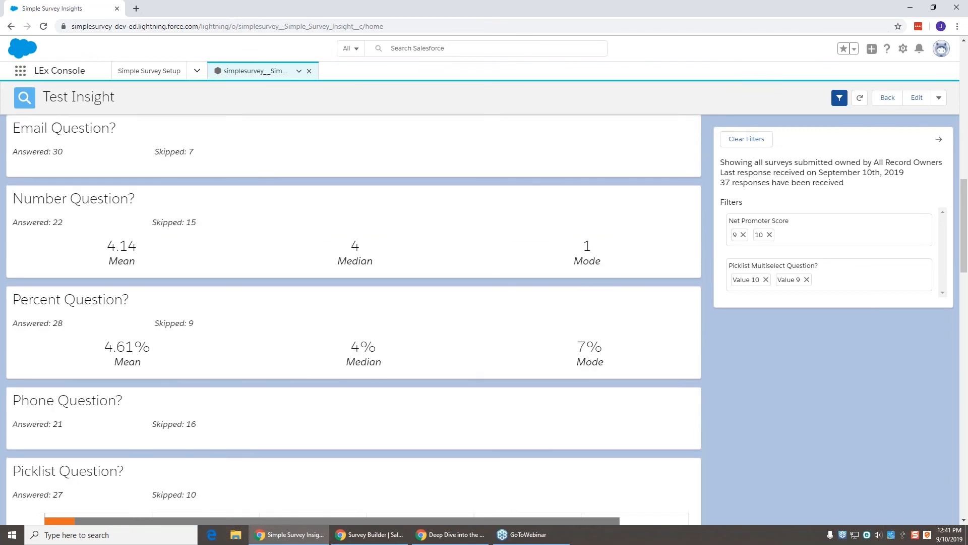
scroll(353, 319, up, 11)
scroll(343, 283, up, 4)
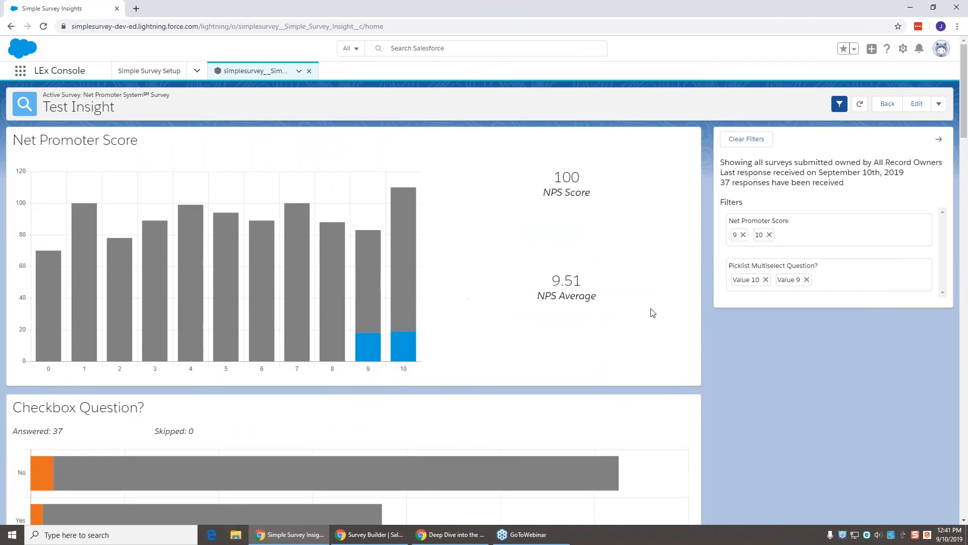
Step: Remove the Value 10, Value 9 and Net Promoter Score filters to show all 1000 responses
click(766, 279)
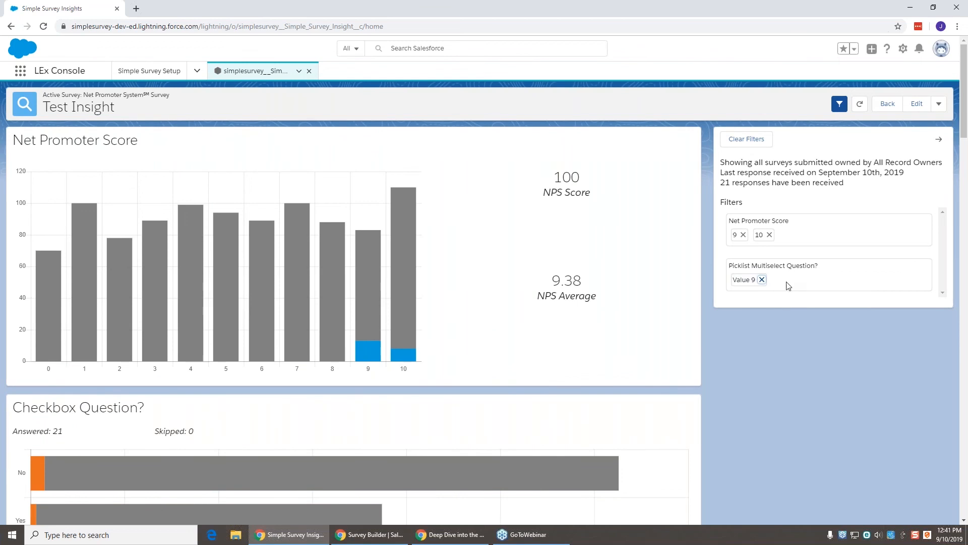
click(762, 281)
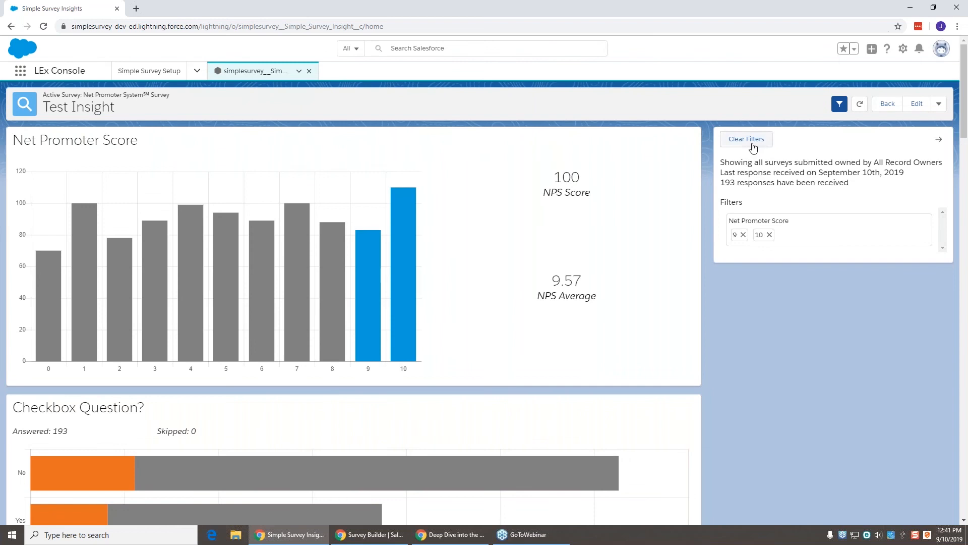
click(751, 141)
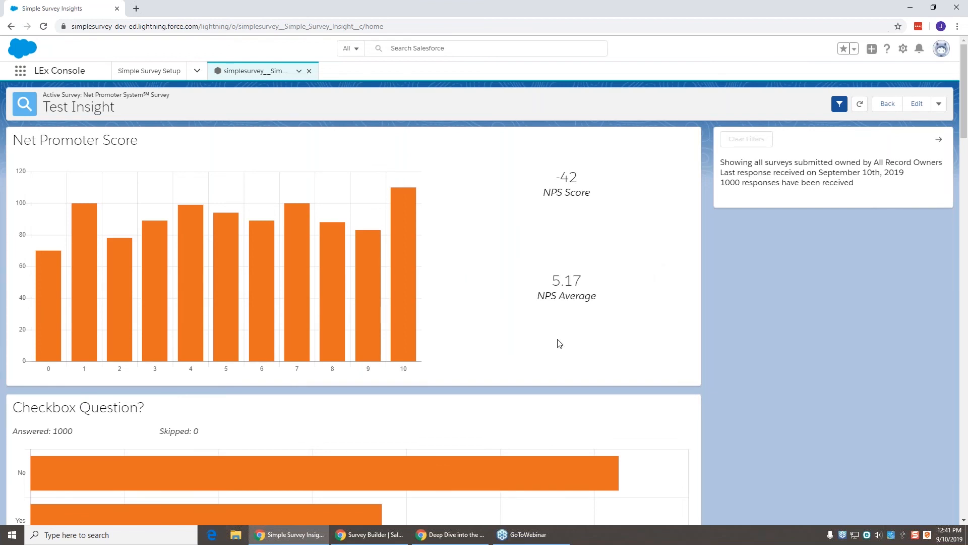
Step: Filter the dashboard by Checkbox Question = Yes, giving 374 responses and NPS Score -40
scroll(504, 389, down, 1)
scroll(504, 392, down, 2)
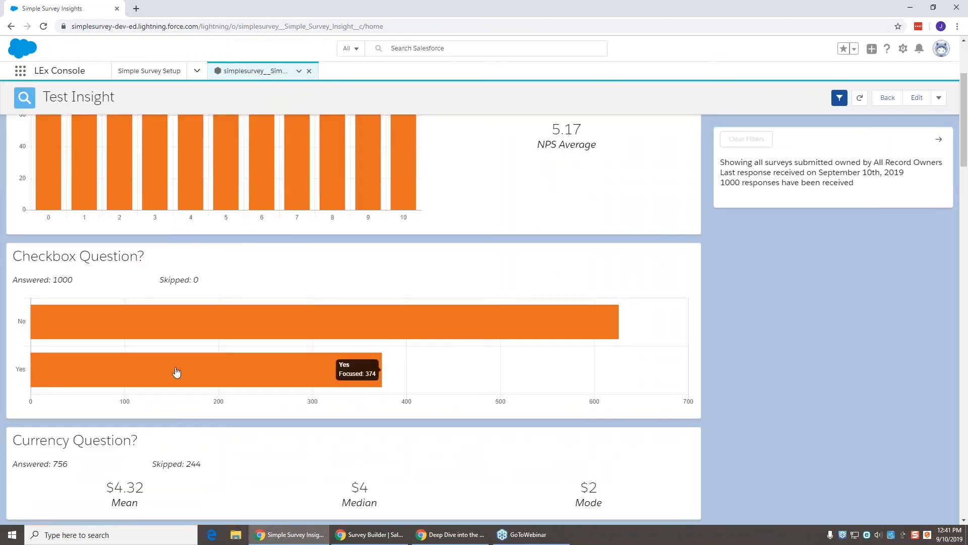
click(256, 384)
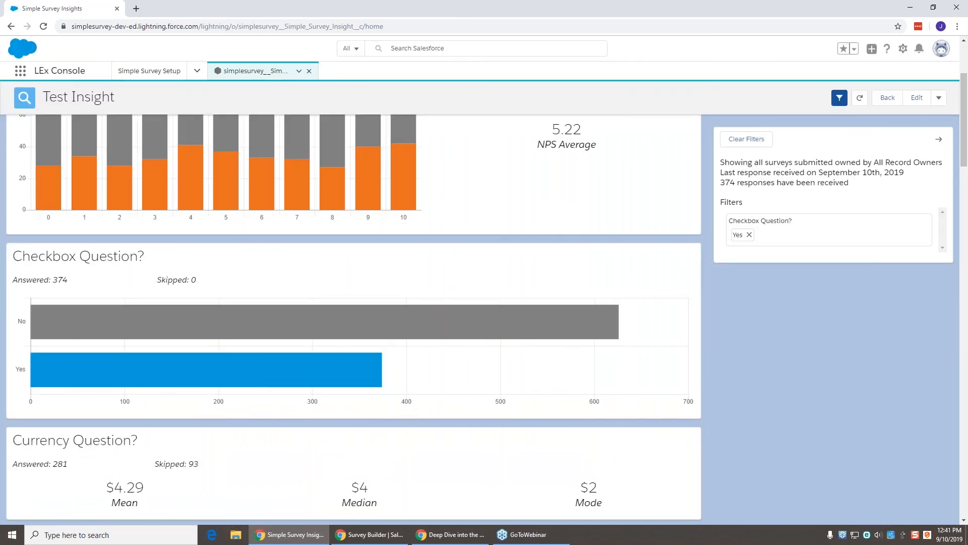
mouse_move(253, 368)
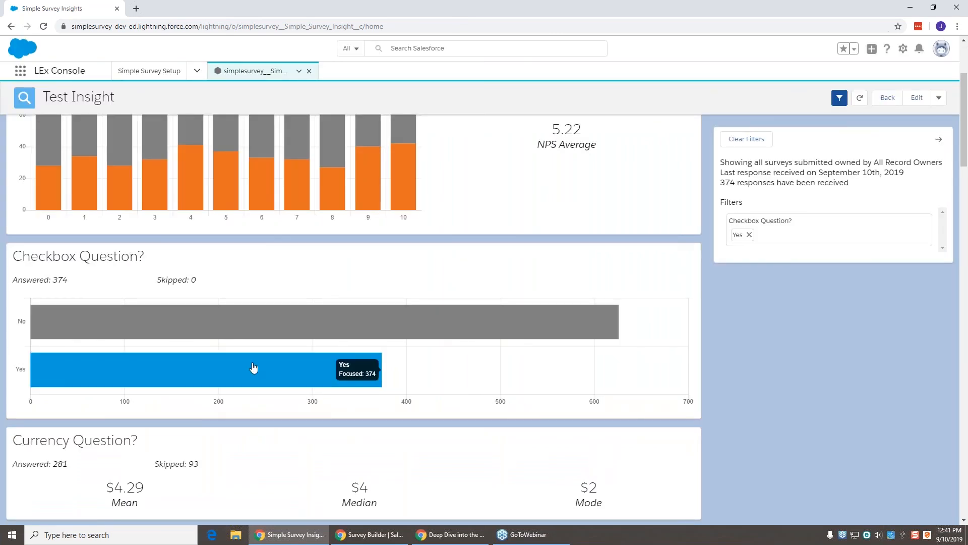
scroll(254, 368, up, 2)
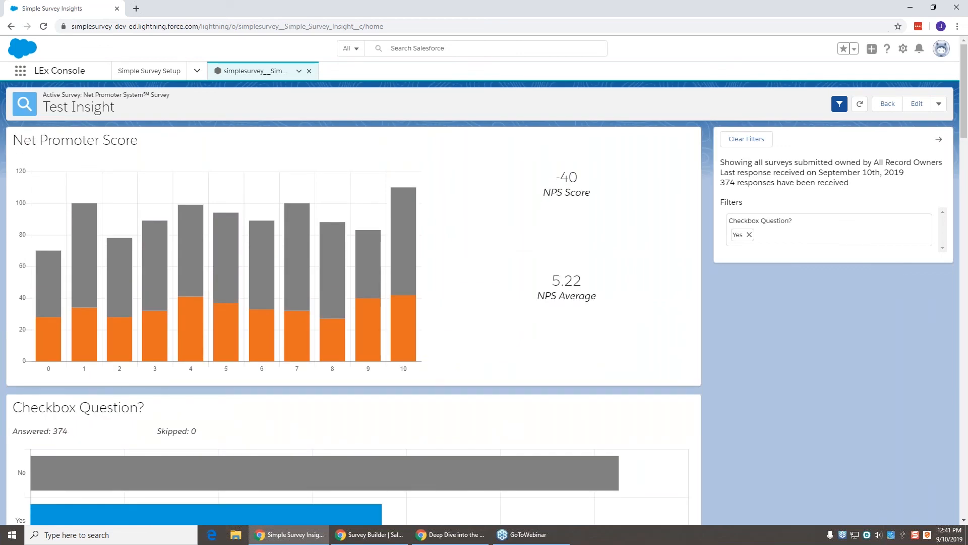
scroll(314, 396, down, 1)
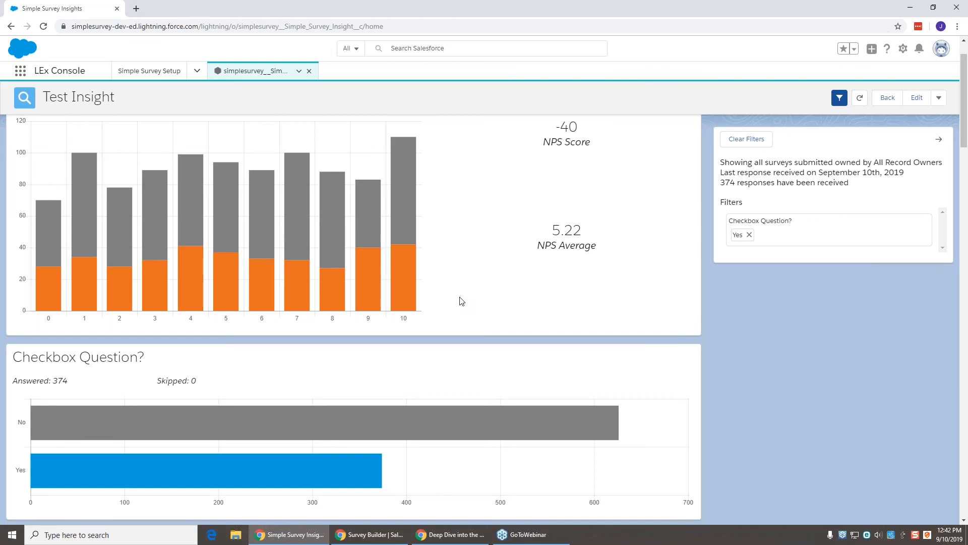
Step: Return to the slideshow and advance two slides to '100% Native to Salesforce'
key(alt+Tab)
key(alt+Tab)
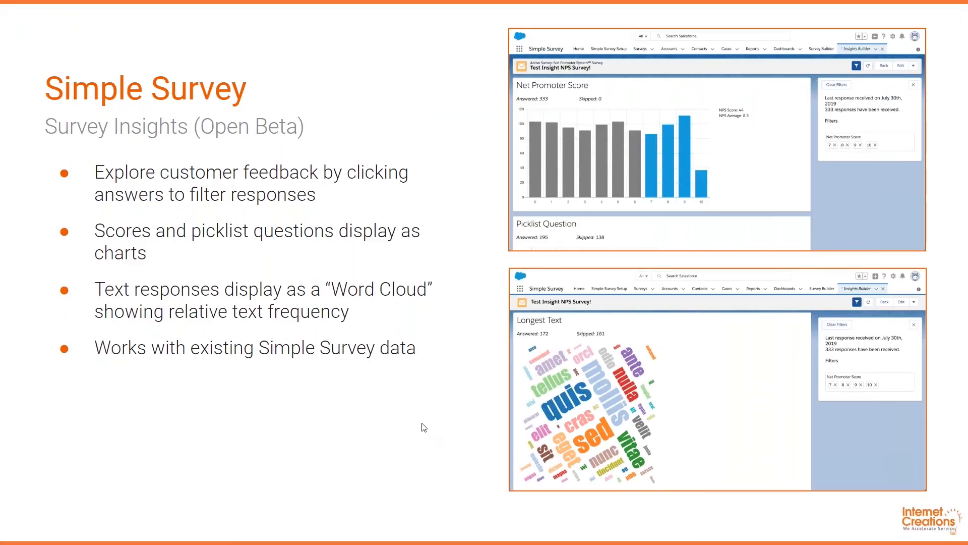
key(Right)
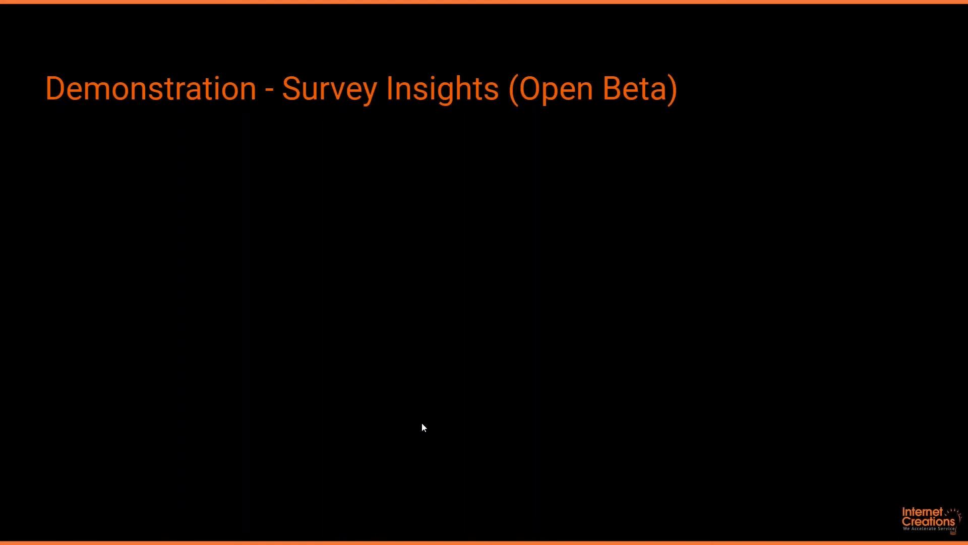
key(Right)
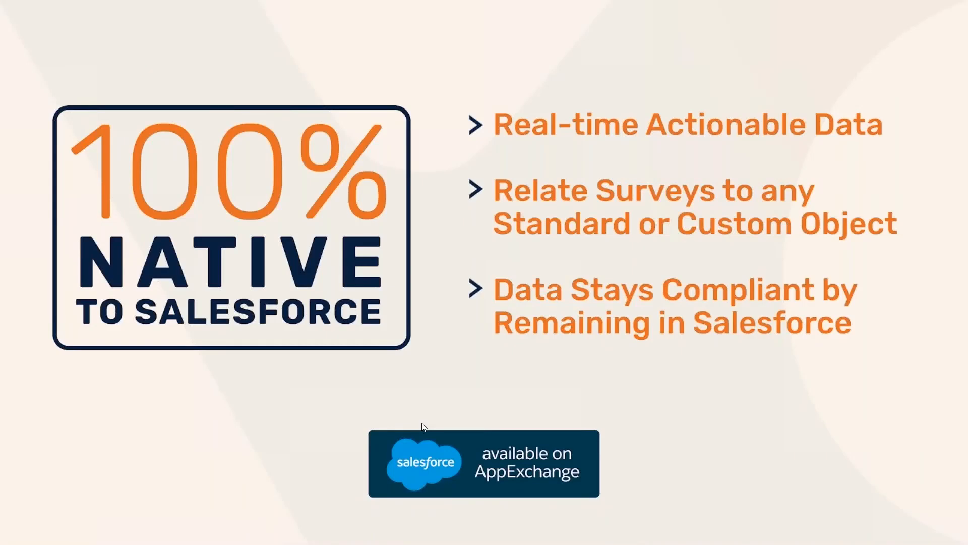